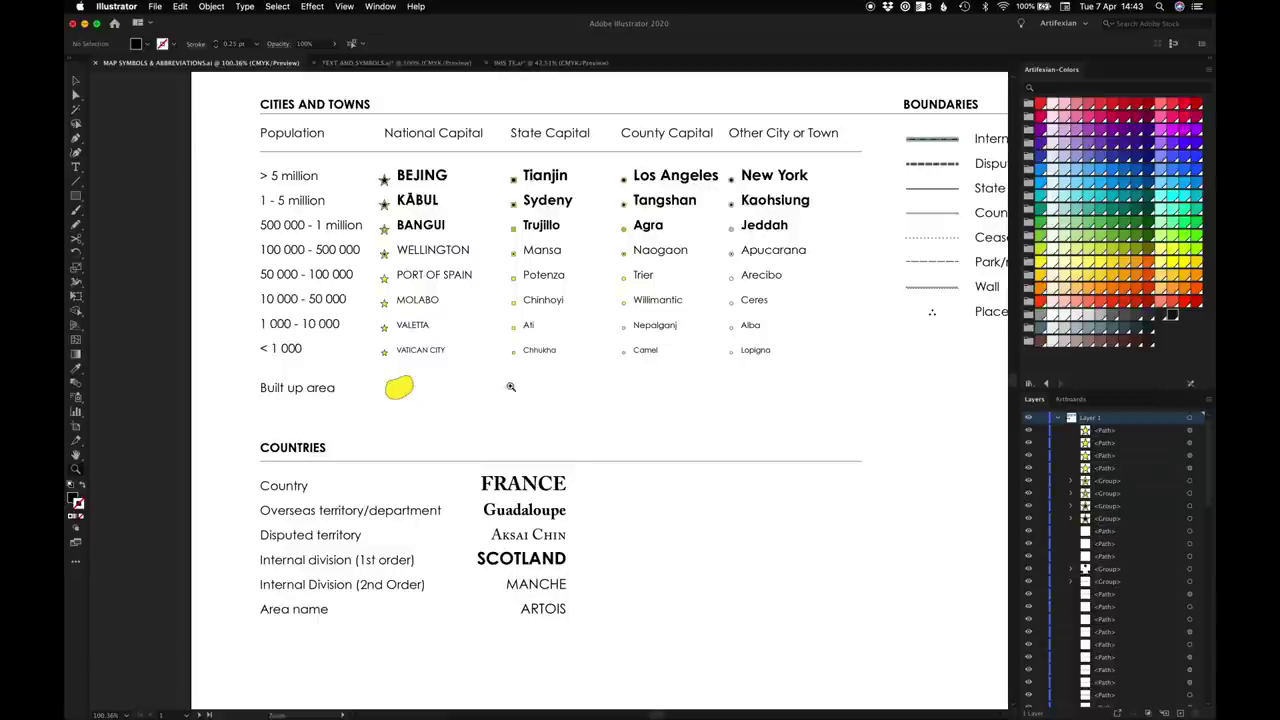
In TEXT AND SYMBOLS.ai, create a five-pointed star with radii 8.8194 mm and 17.6389 mm on the empty area beside the symbol samples.
click(378, 64)
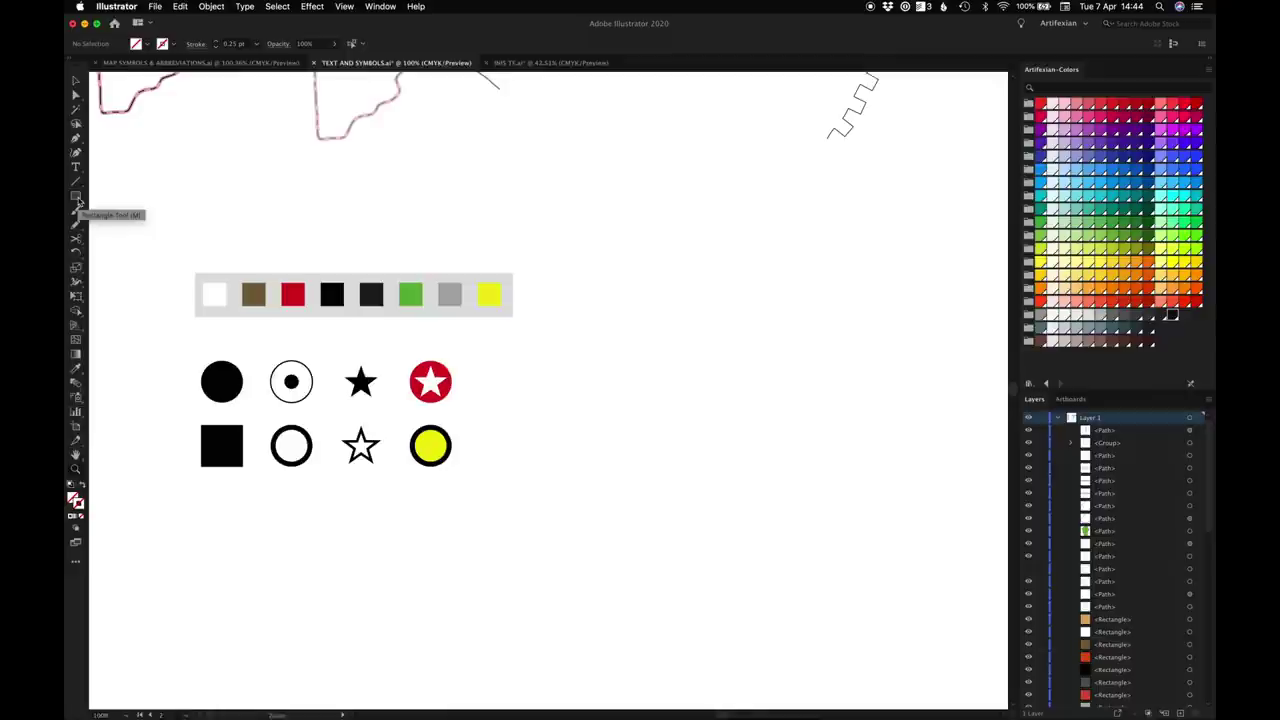
drag(78, 200, 157, 252)
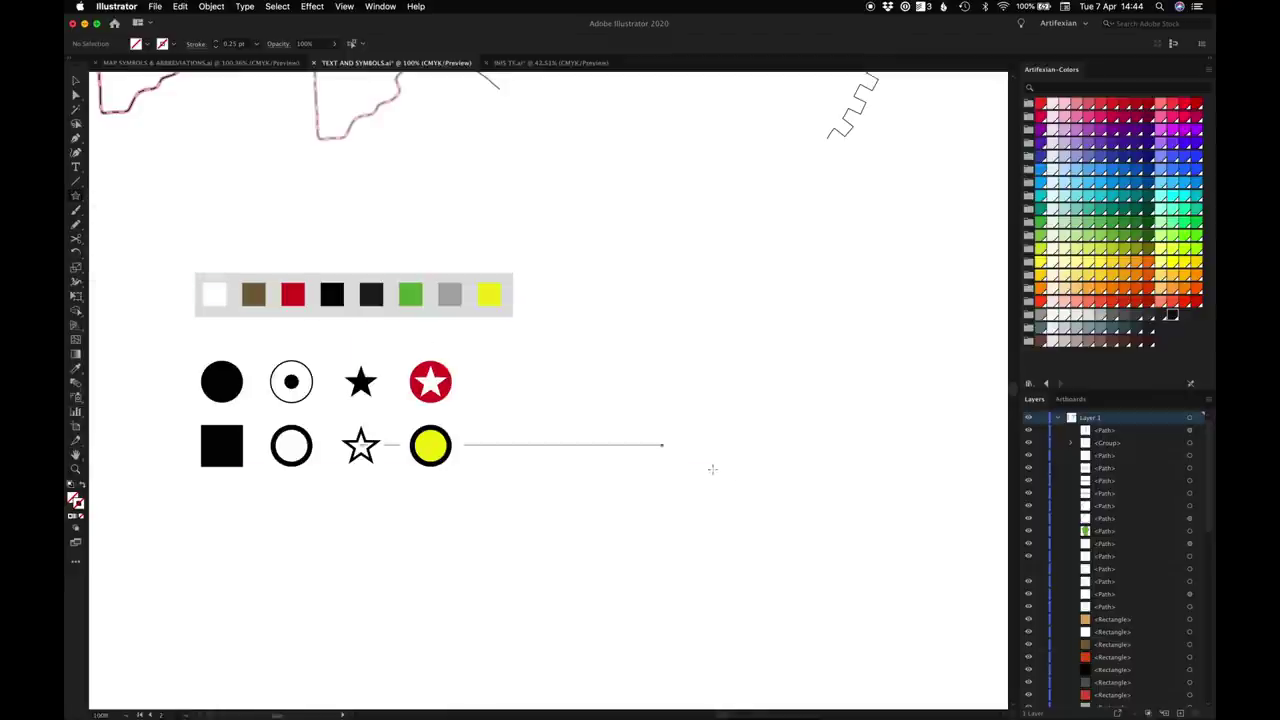
click(632, 374)
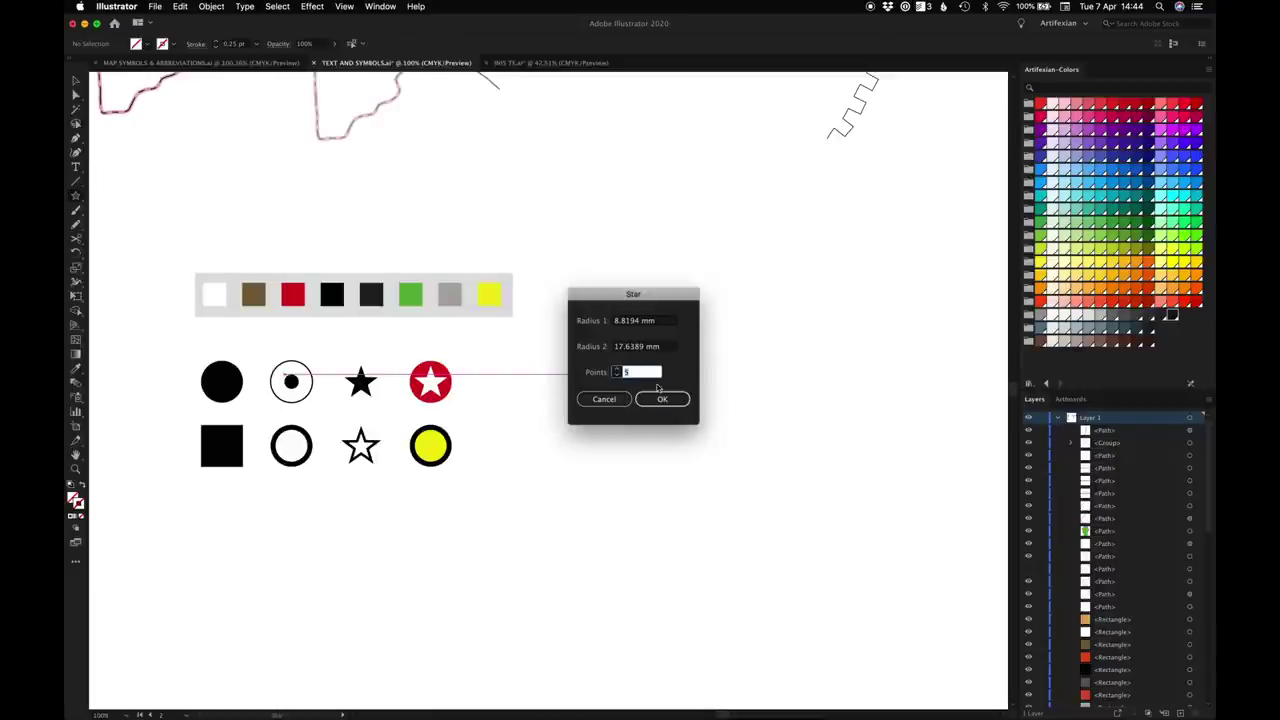
click(666, 401)
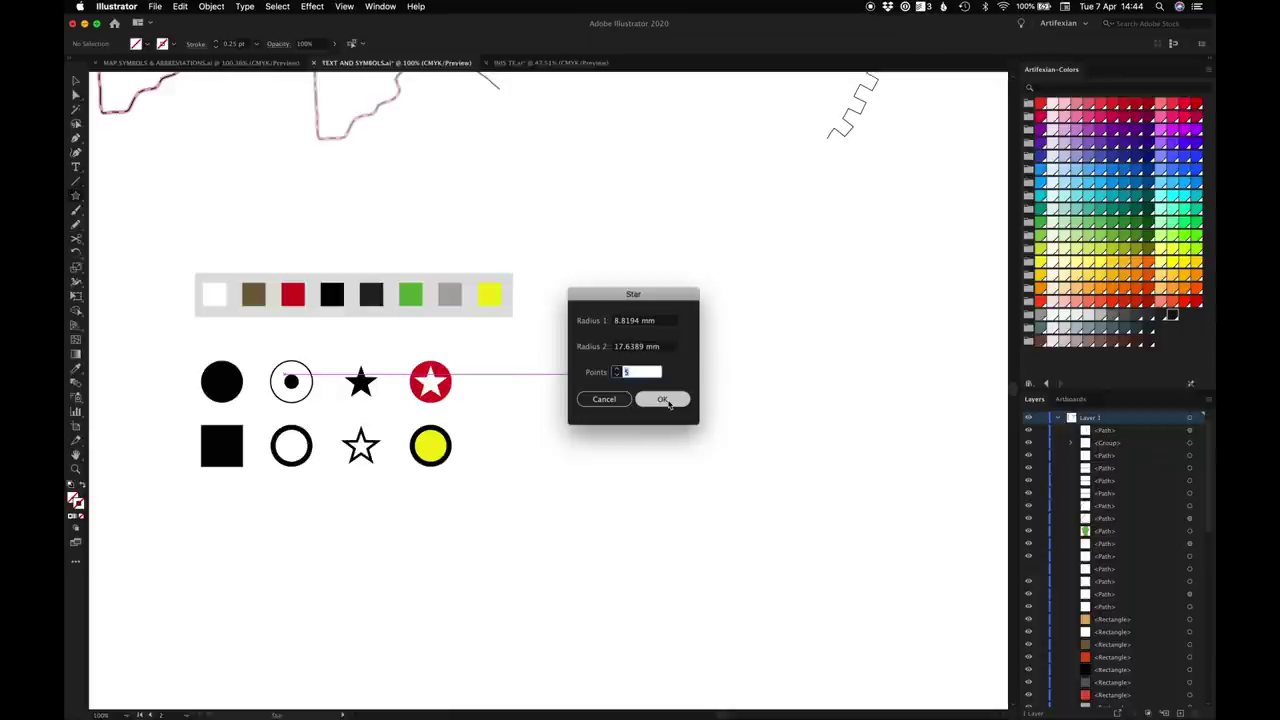
drag(697, 322, 590, 453)
key(super+z)
scroll(743, 491, down, 3)
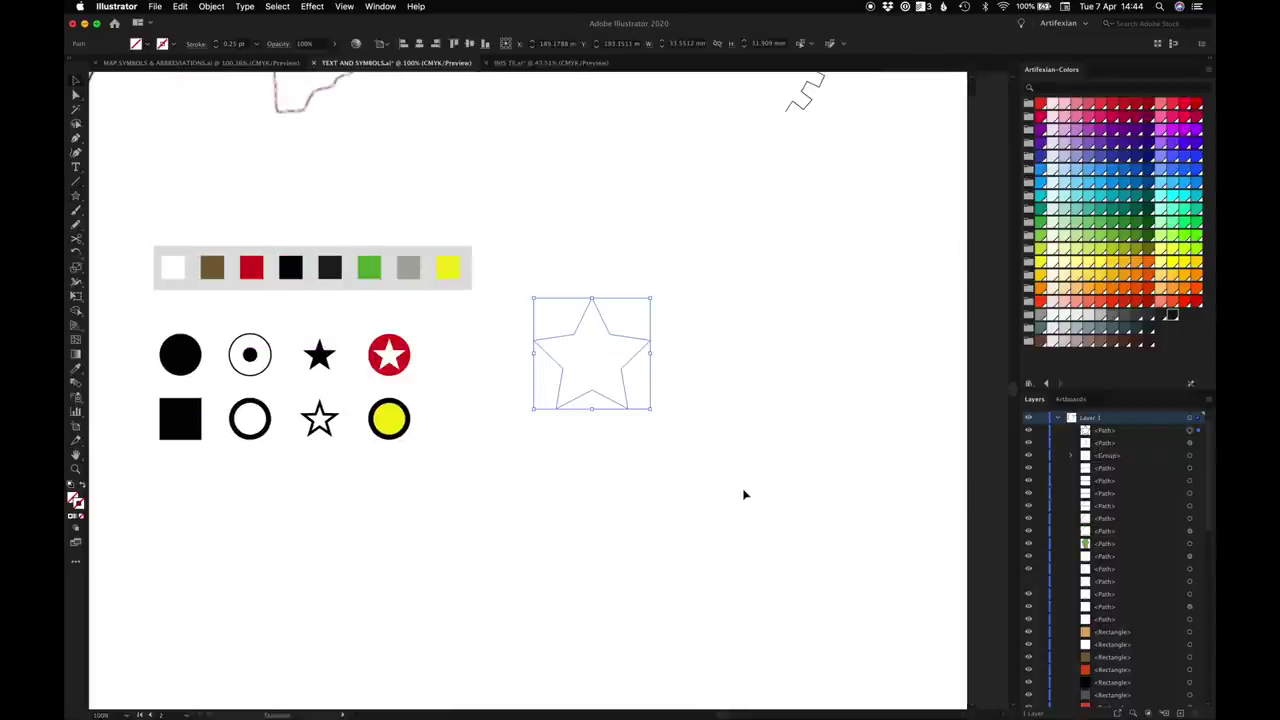
Give the star the yellow fill and 4 pt black stroke of the yellow circle sample, and deselect it.
click(400, 397)
key(v)
click(697, 201)
scroll(600, 200, down, 2)
scroll(600, 200, right, 1)
scroll(513, 199, down, 2)
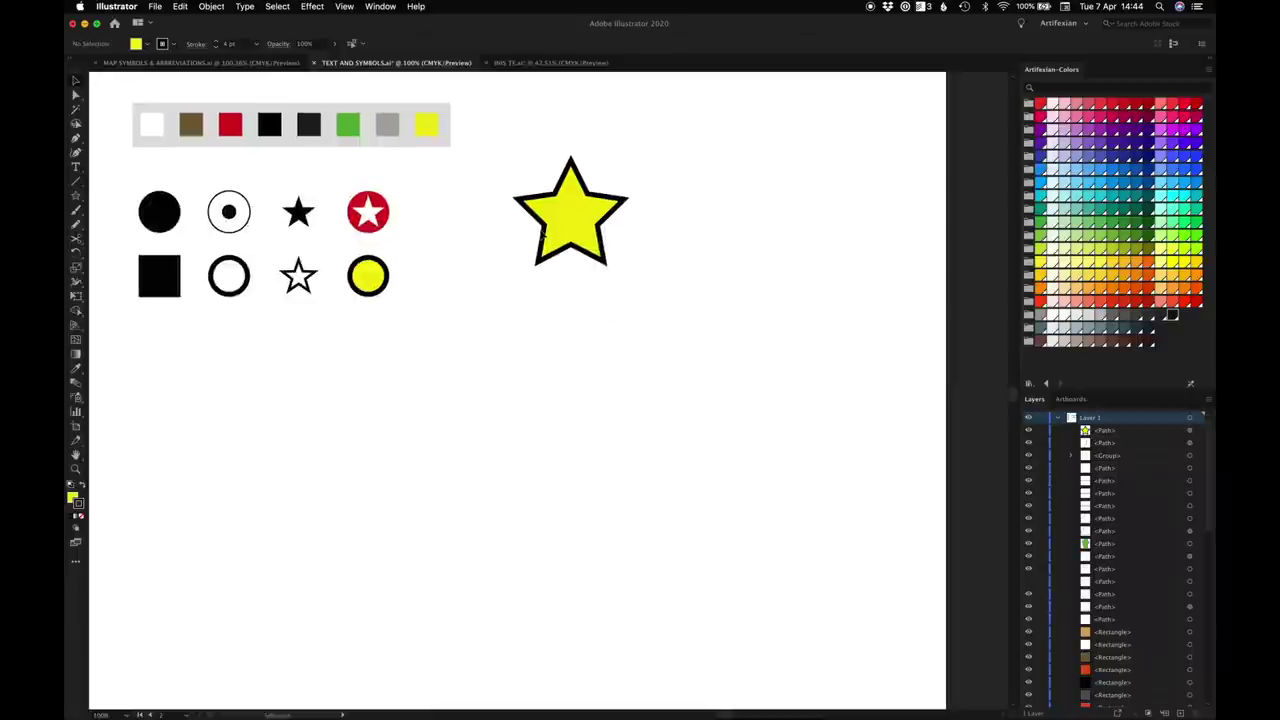
Duplicate the yellow star straight down the artboard and scale the copy down proportionally to a small star.
click(572, 205)
drag(572, 205, 574, 587)
scroll(655, 565, down, 3)
scroll(655, 565, right, 1)
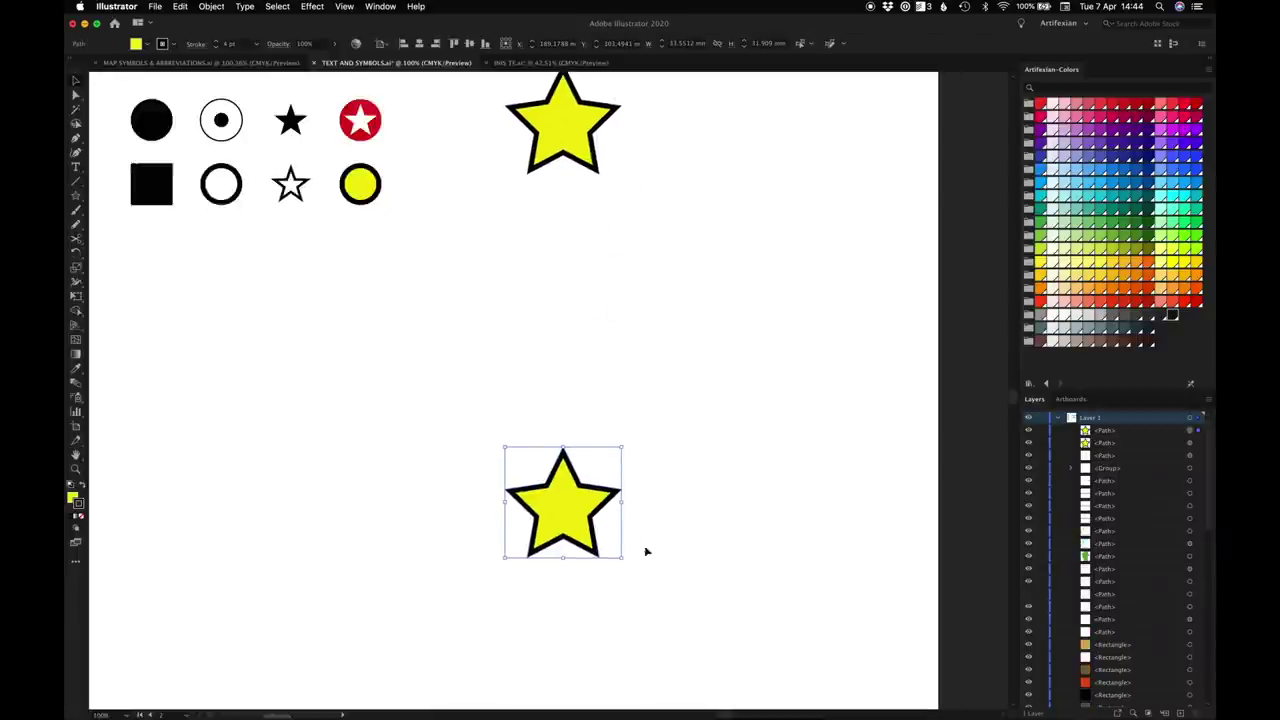
drag(613, 422, 577, 461)
click(526, 446)
click(558, 480)
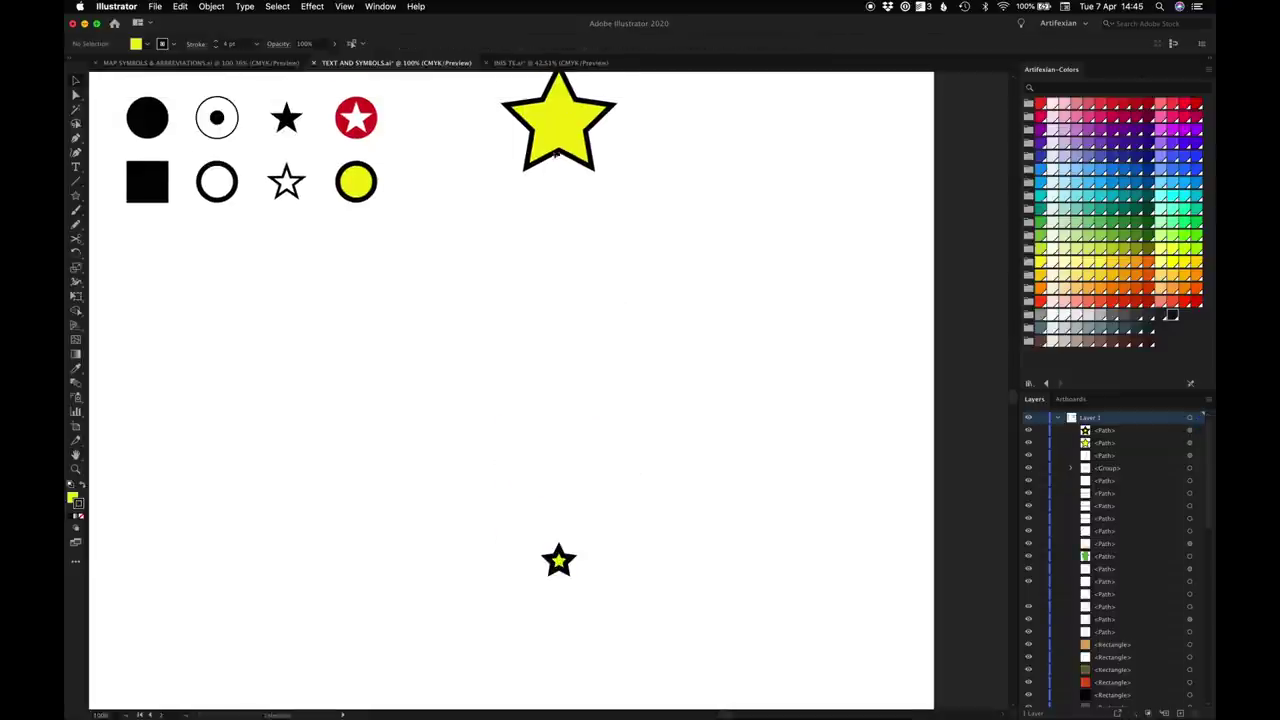
Select both the large and the small star and set the blend spacing to 4 specified steps.
drag(474, 77, 608, 576)
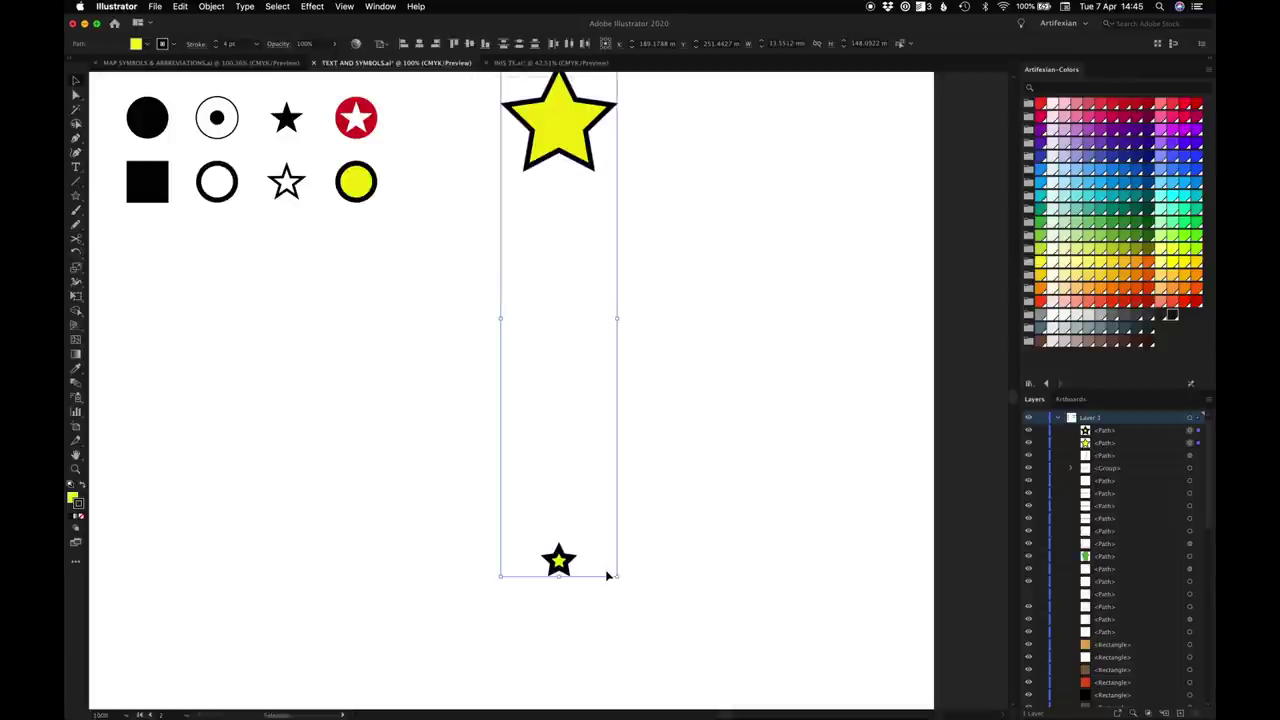
click(211, 6)
mouse_move(262, 308)
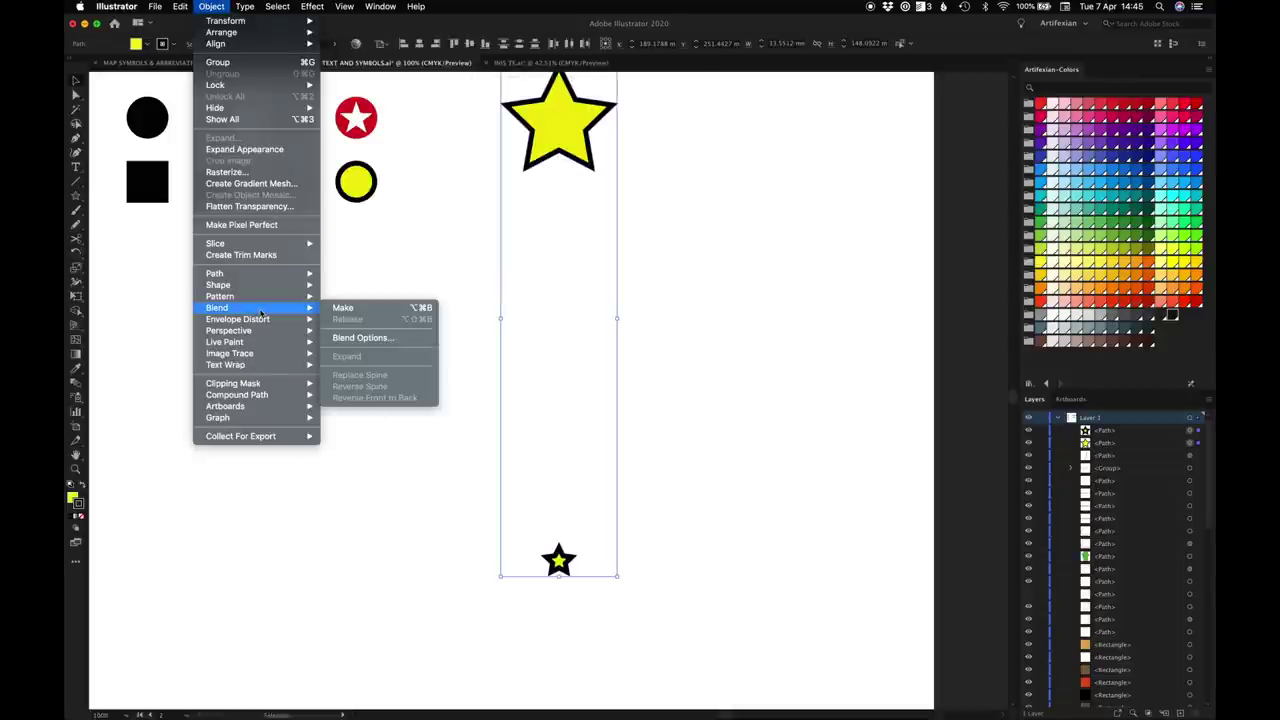
click(370, 340)
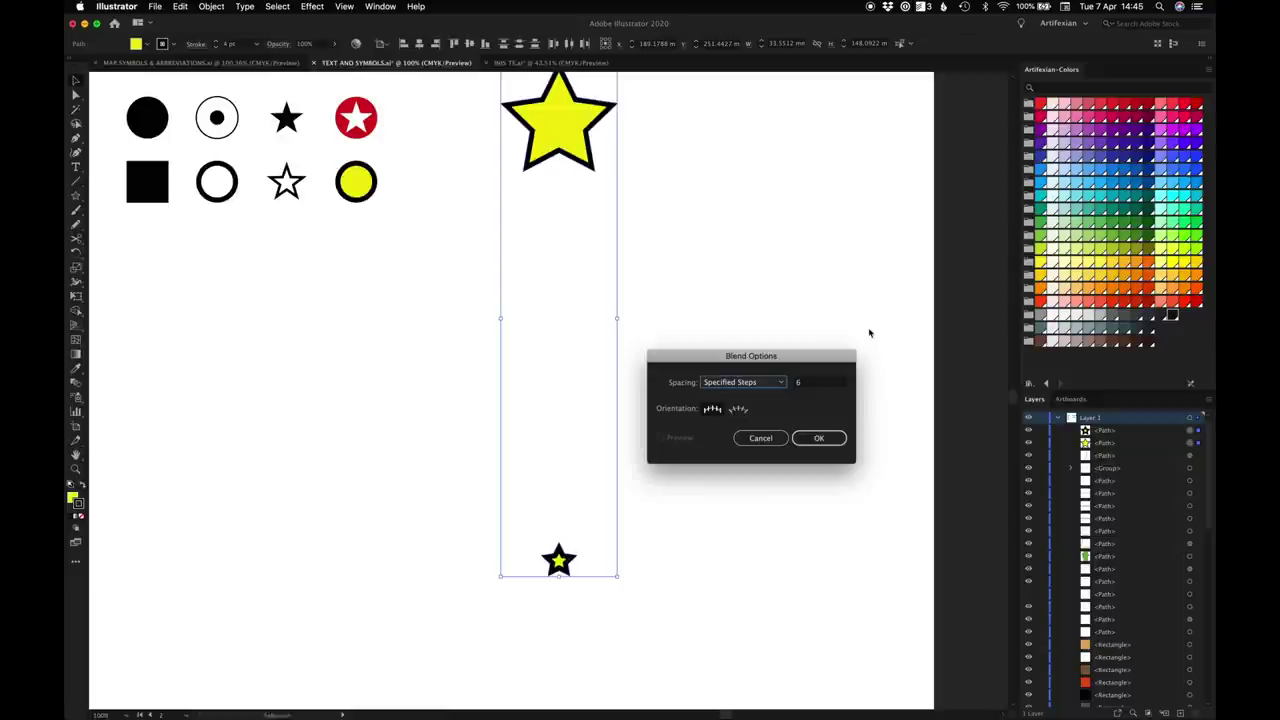
double_click(809, 386)
text(4)
click(831, 440)
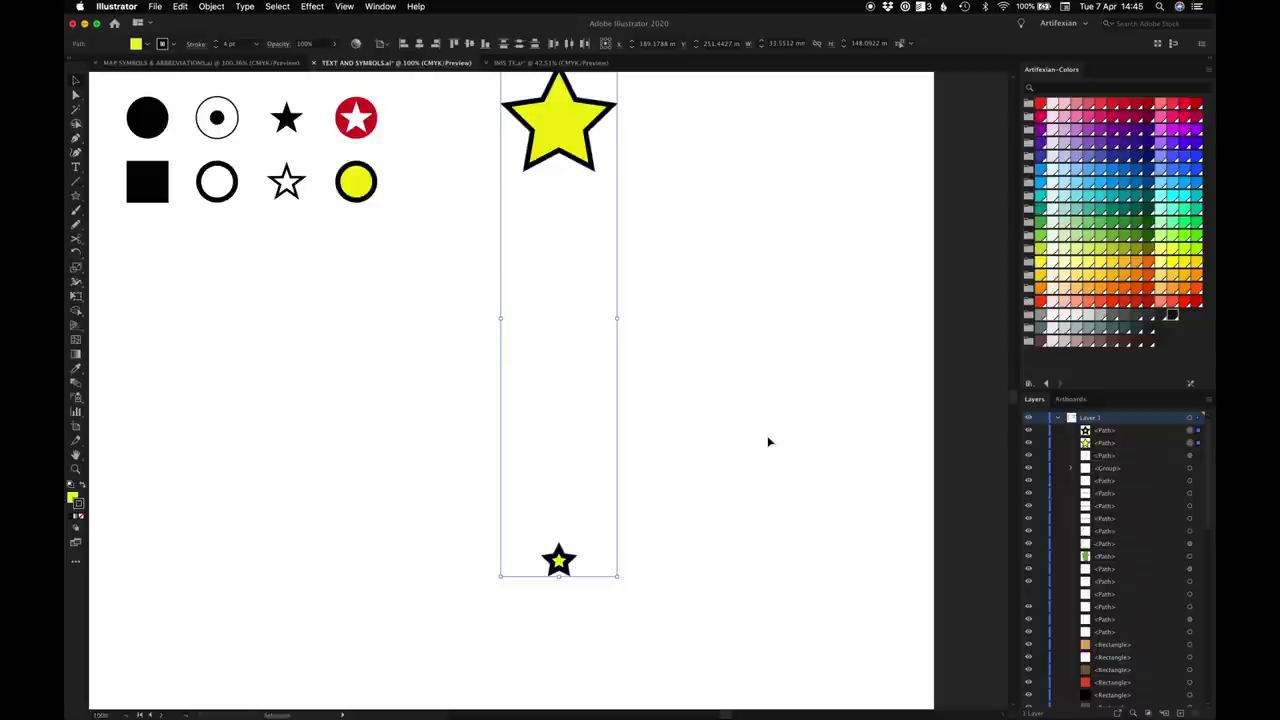
Blend the large and small stars into a vertical series of graduated sizes, and deselect the blend.
key(a)
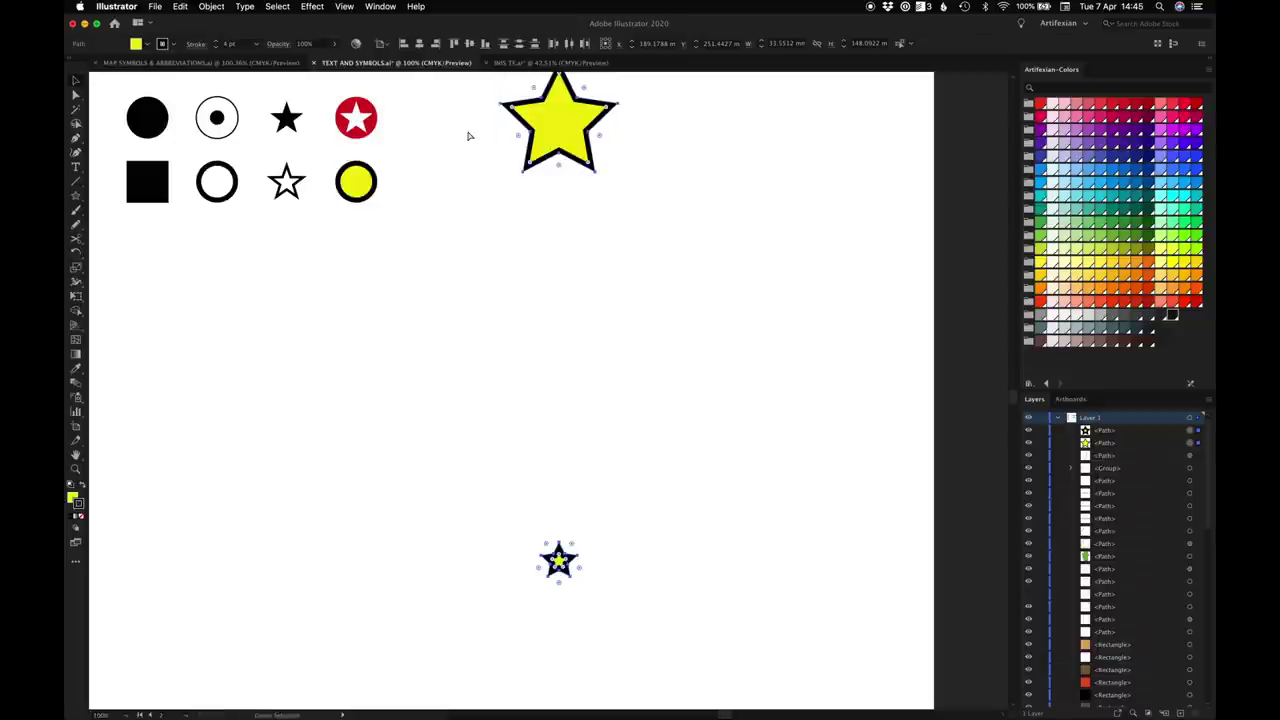
key(super+alt+b)
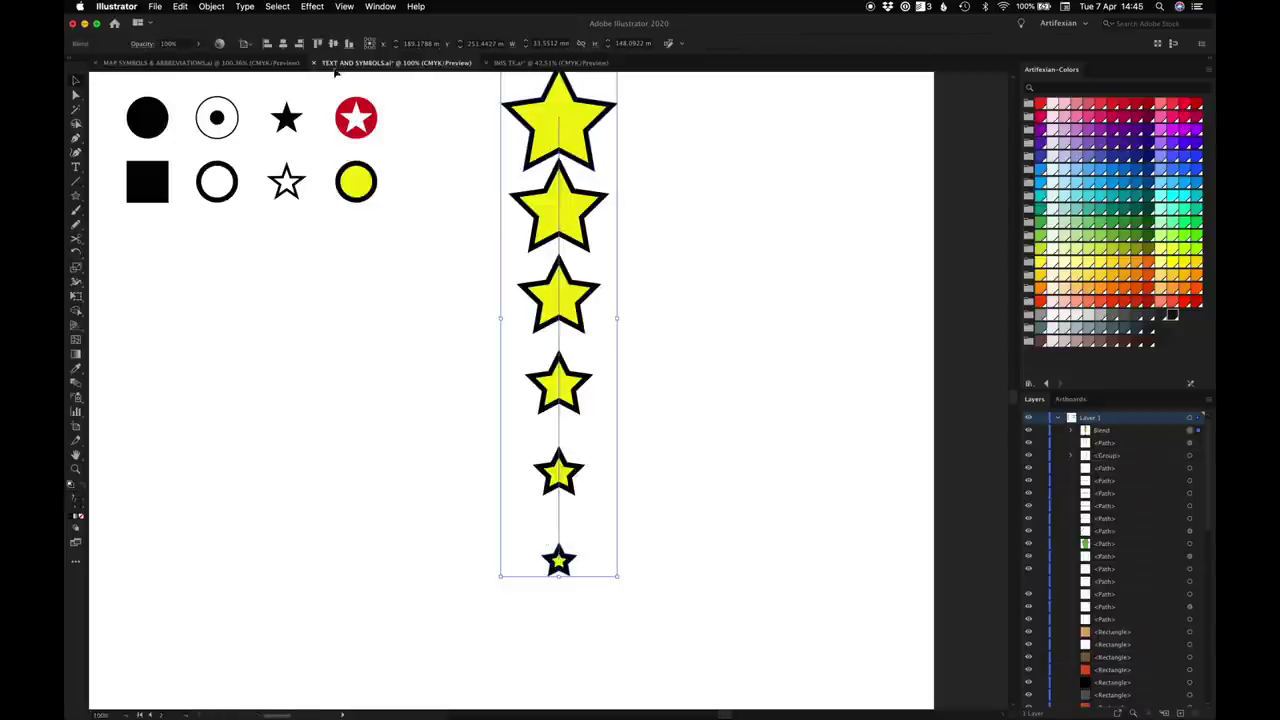
click(212, 6)
mouse_move(228, 316)
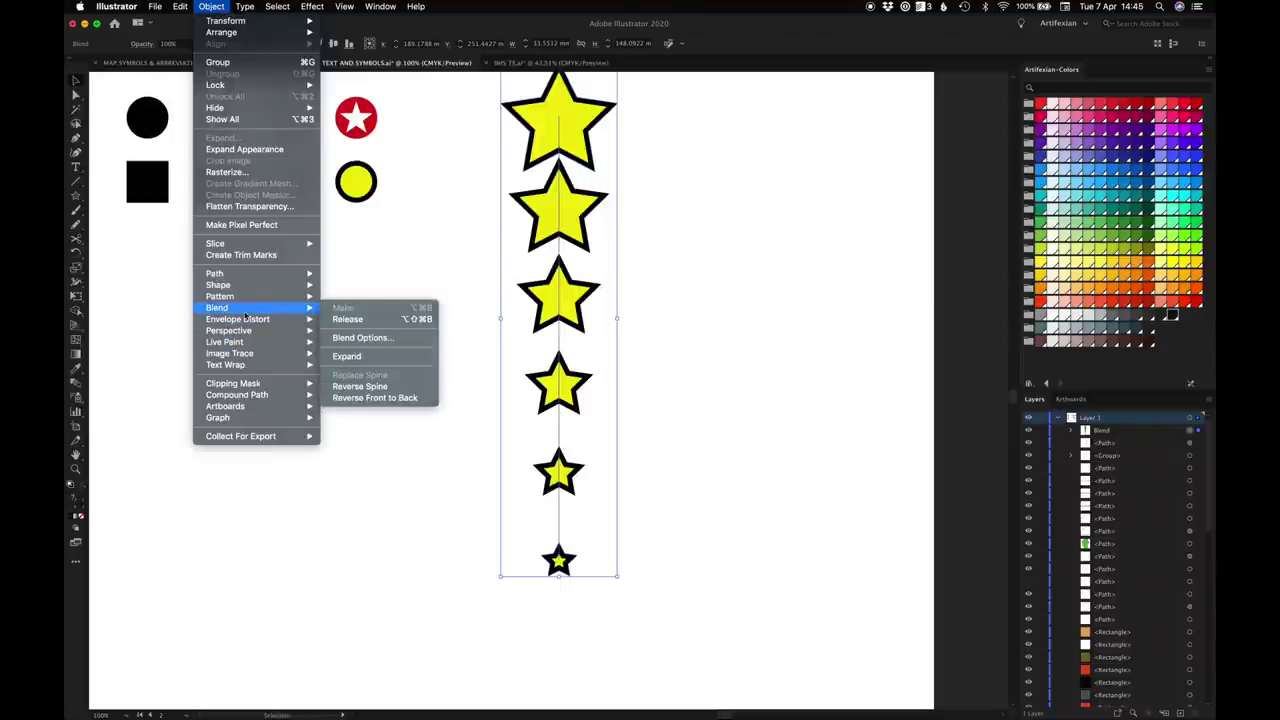
click(637, 346)
scroll(530, 373, up, 2)
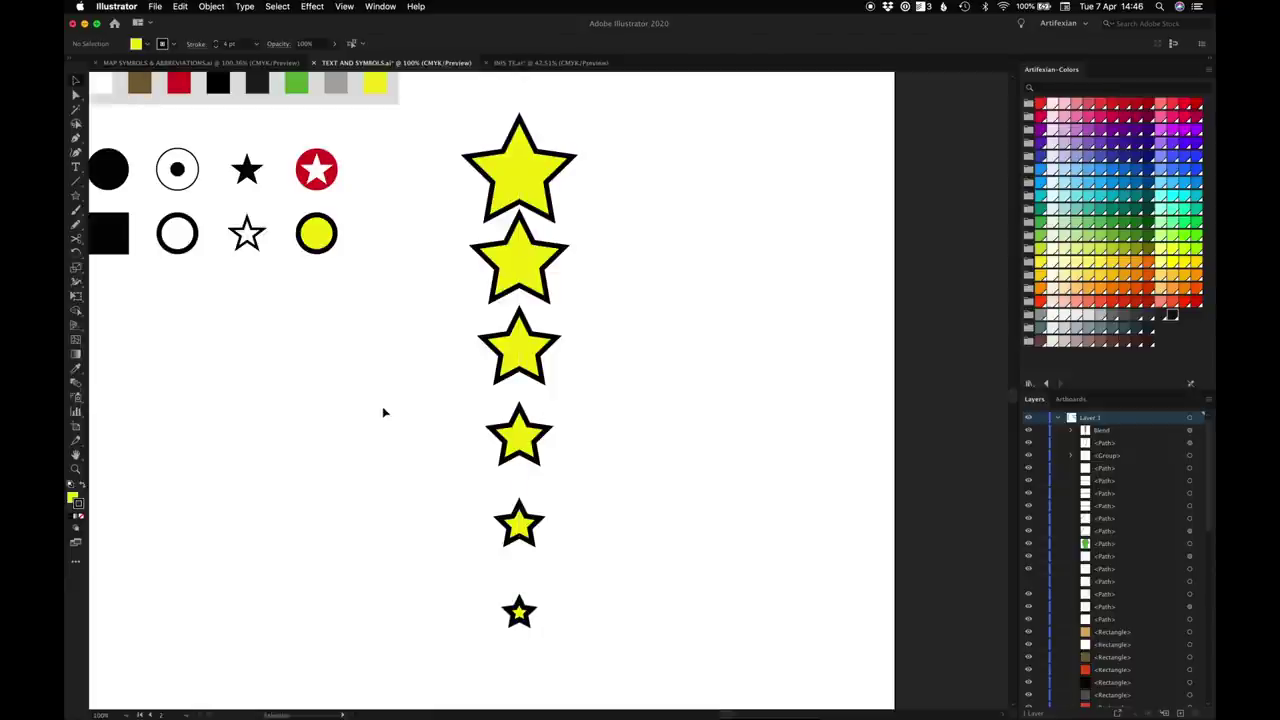
Examine the national capital star symbols for each population class in MAP SYMBOLS & ABBREVIATIONS.ai, and return to TEXT AND SYMBOLS.ai.
click(226, 64)
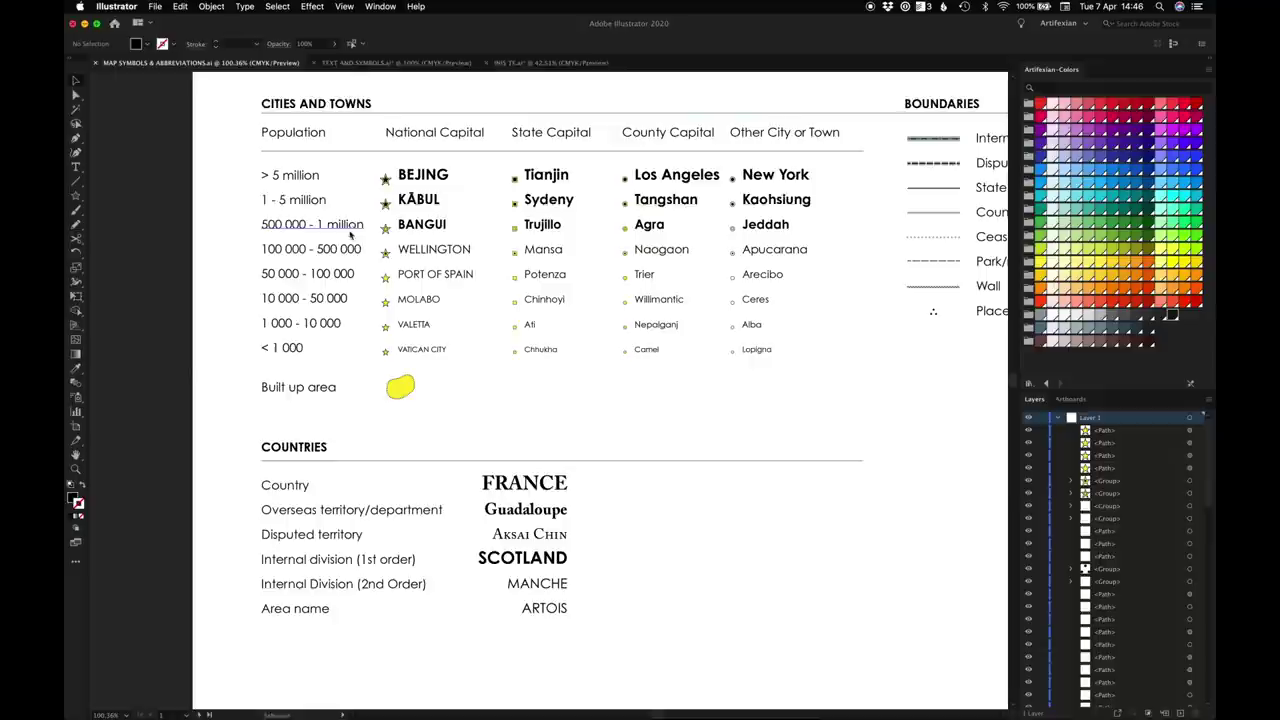
drag(386, 172, 402, 366)
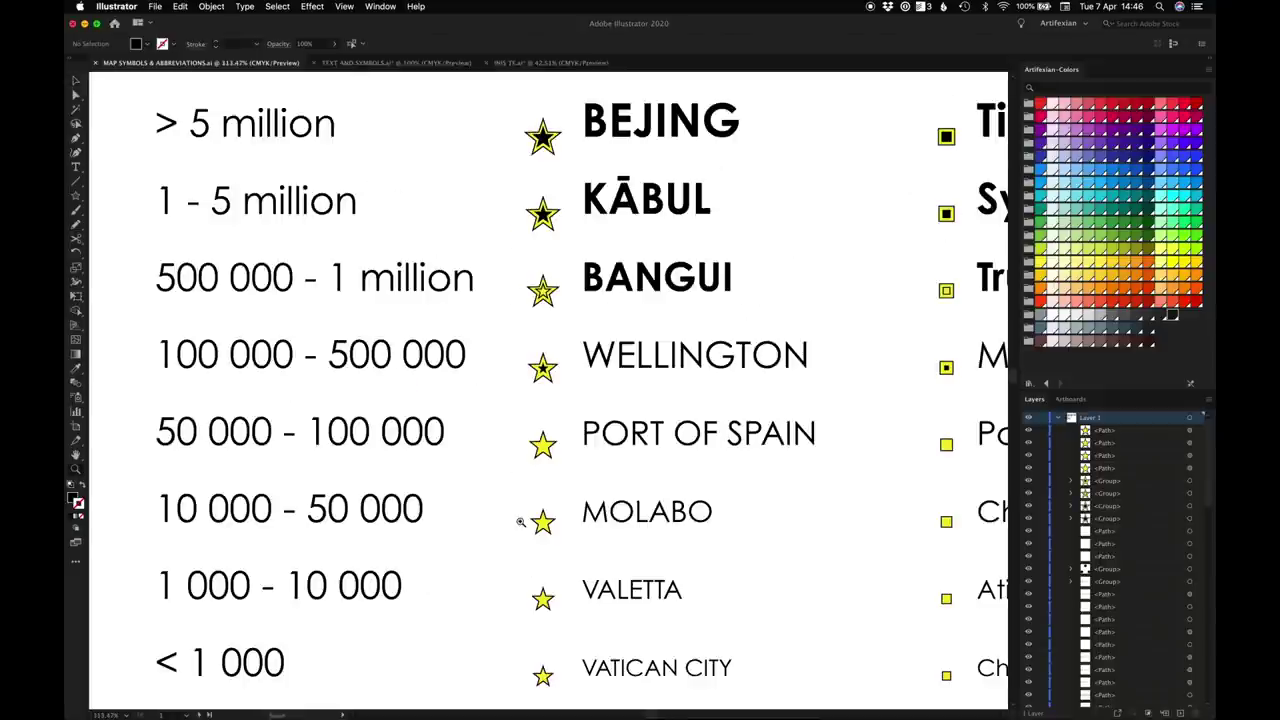
key(ctrl+Tab)
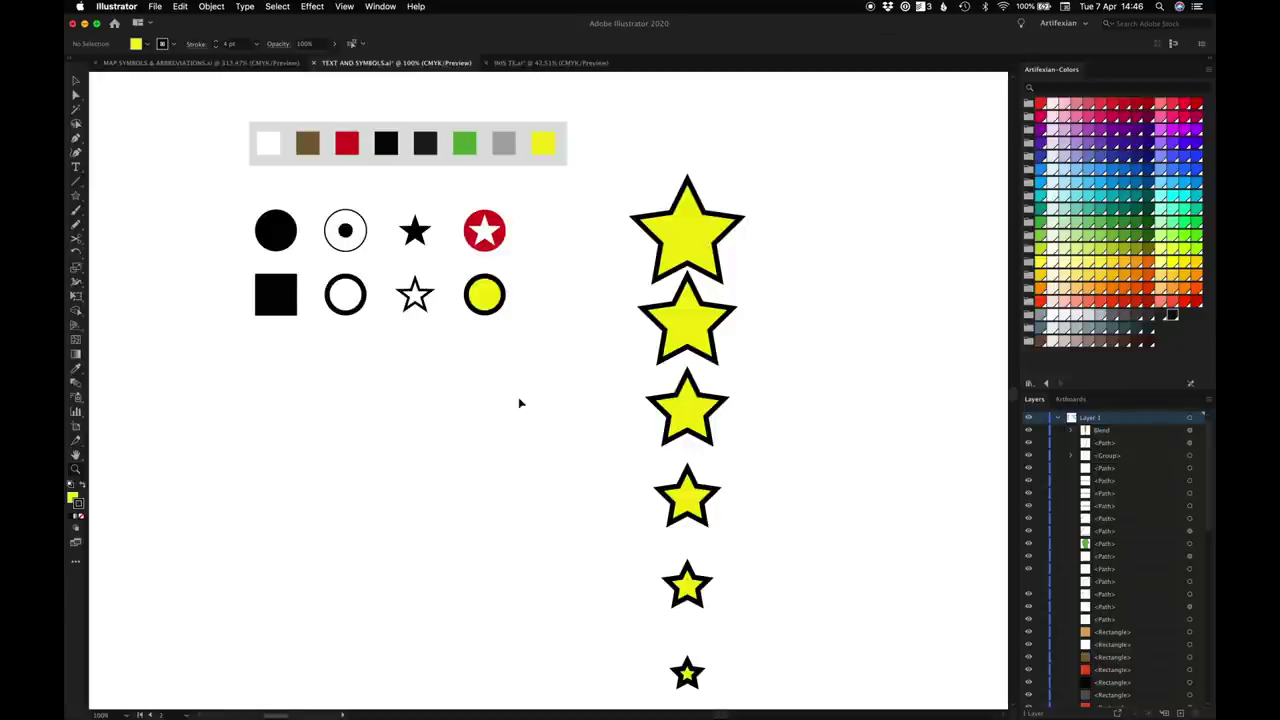
Check the tracking of the widely spaced "Lorem ipsum" text on the first artboard in its character settings.
key(super+0)
scroll(515, 367, left, 10)
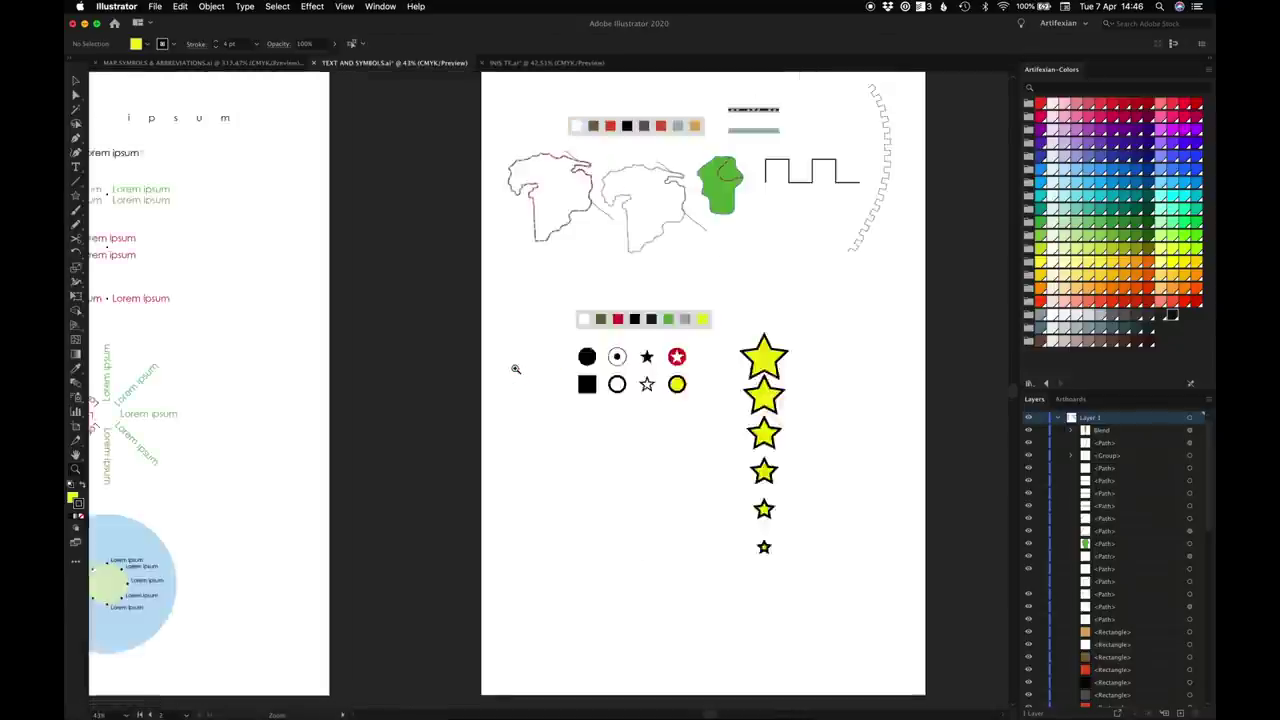
scroll(514, 366, left, 3)
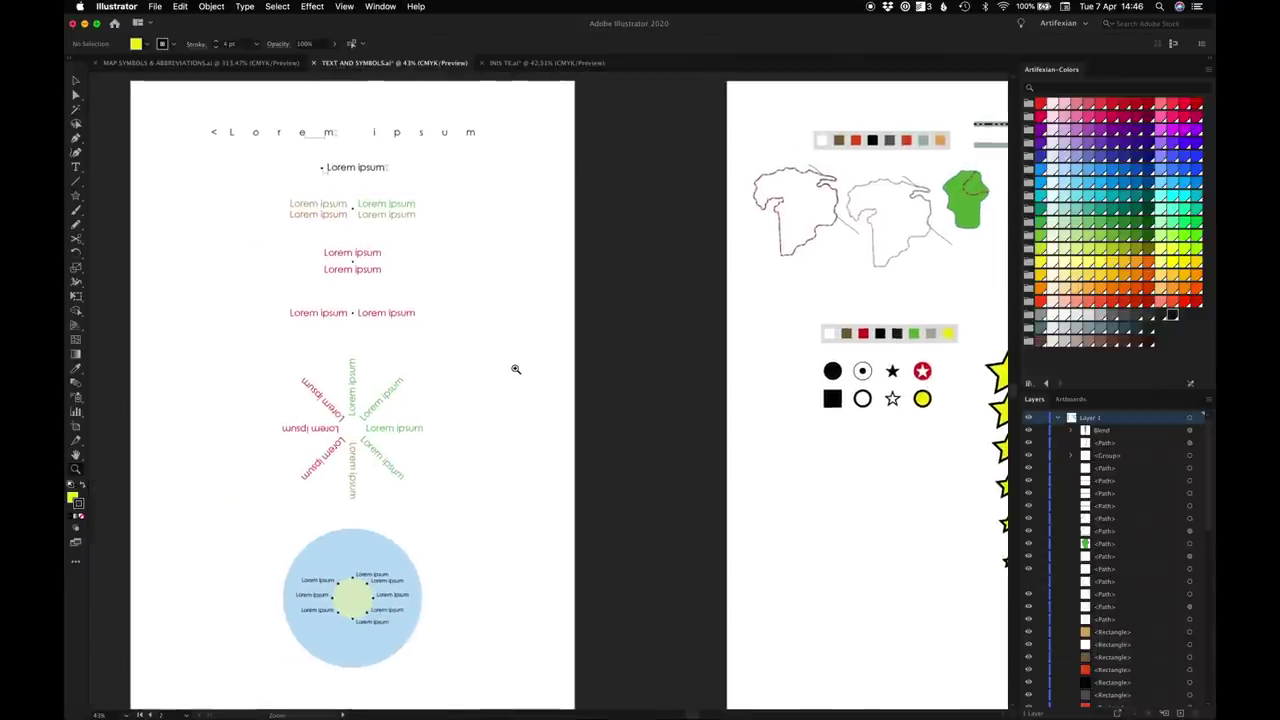
drag(224, 121, 566, 165)
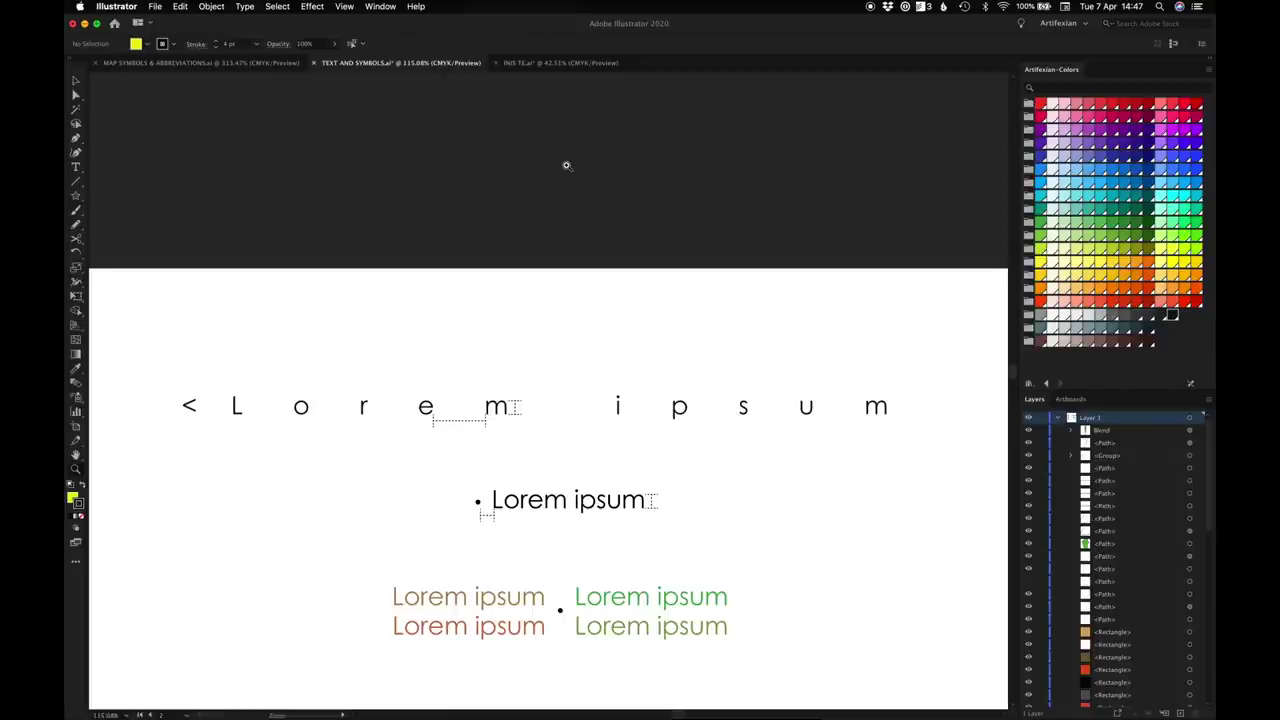
scroll(566, 165, down, 2)
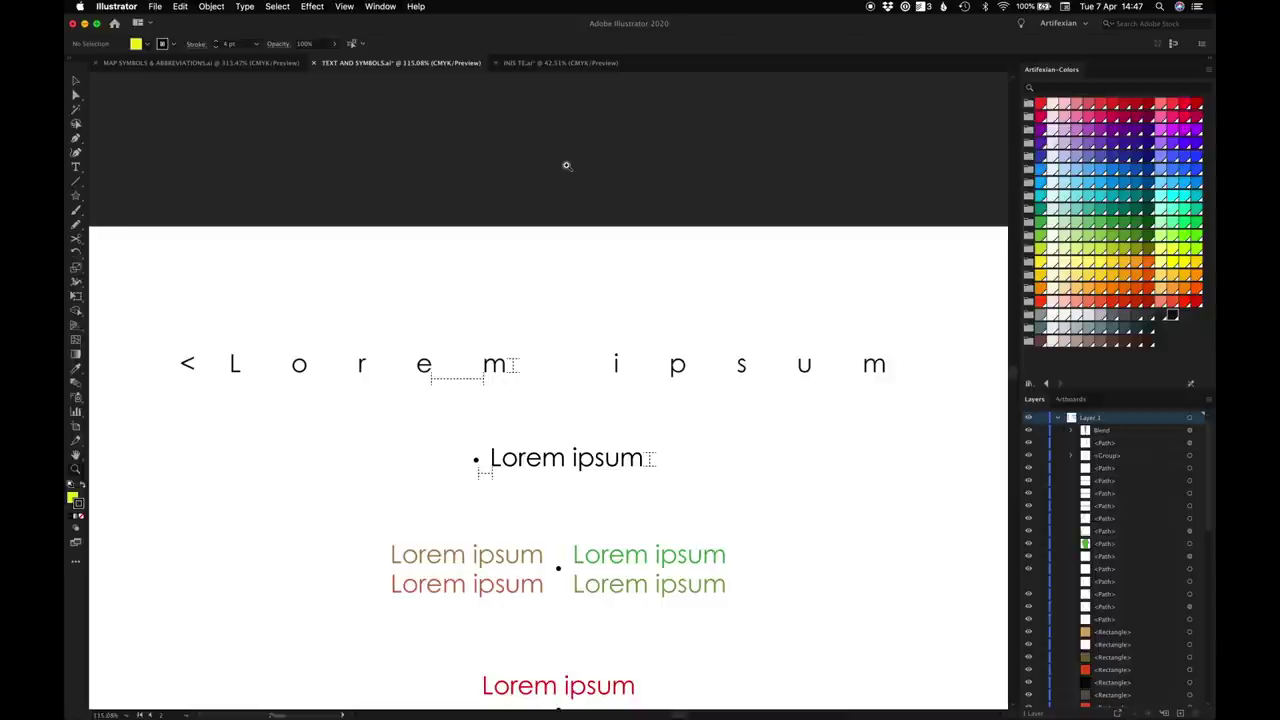
key(t)
key(t)
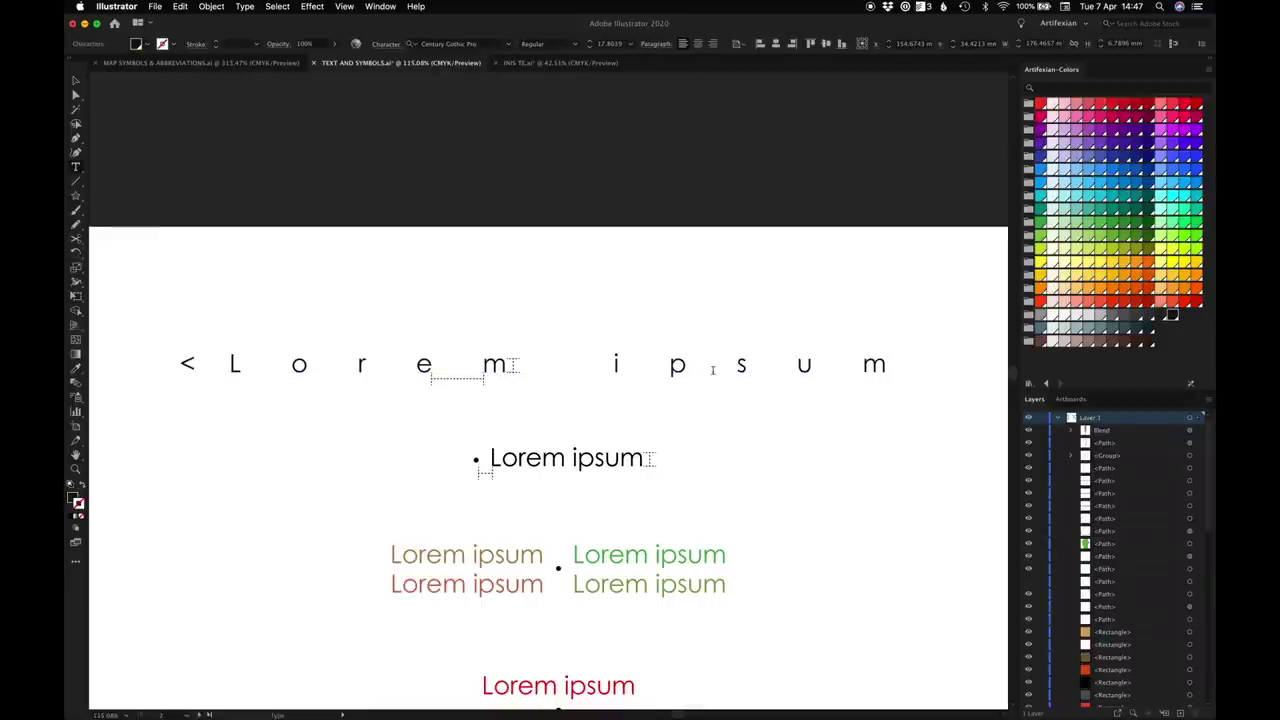
click(385, 44)
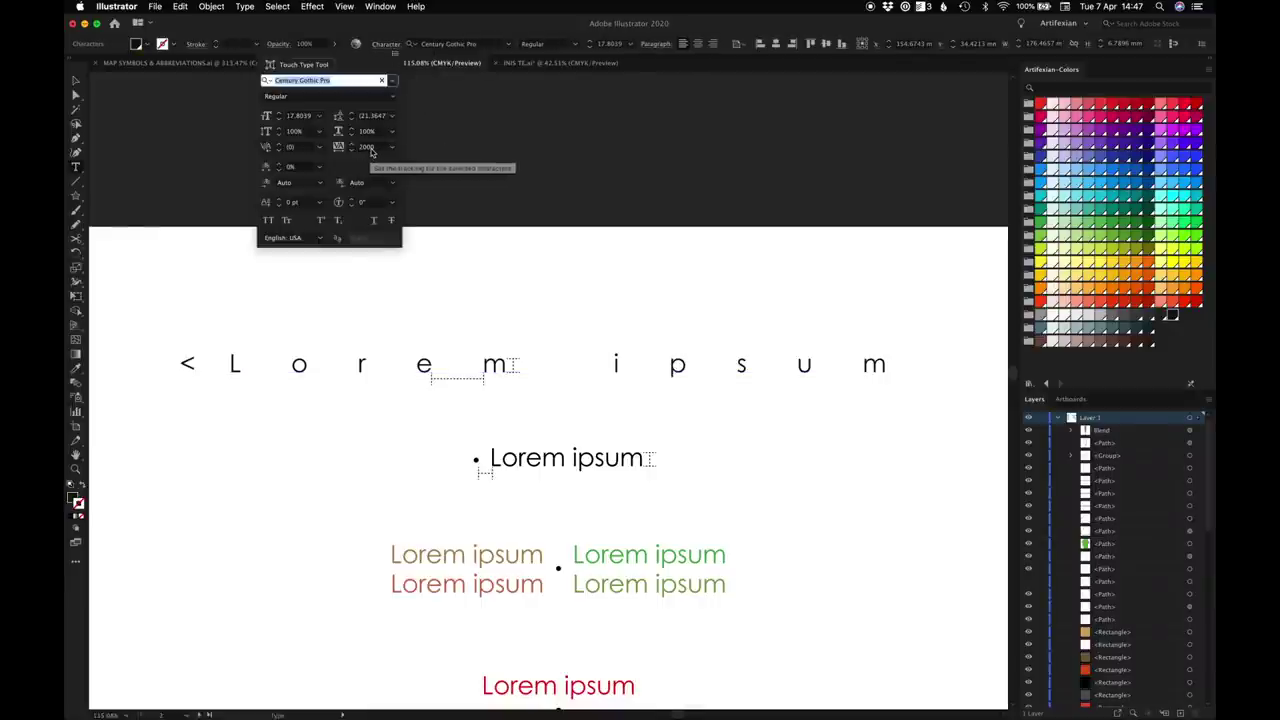
click(670, 364)
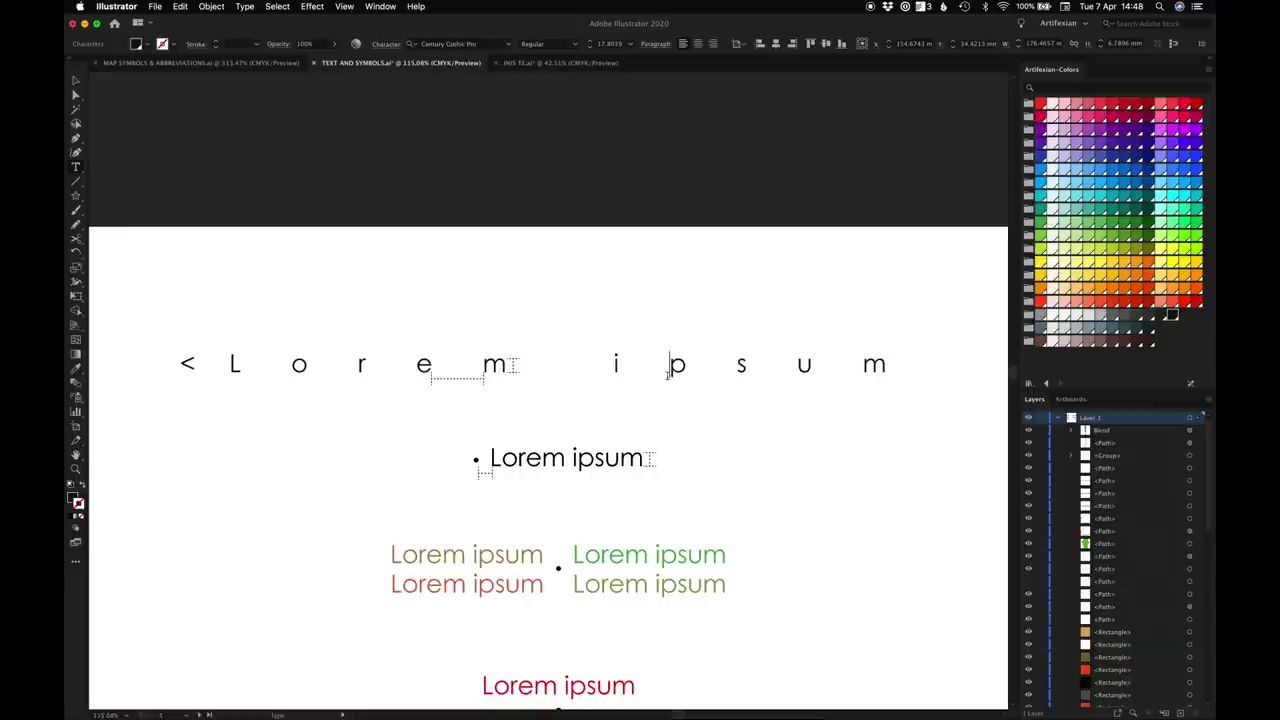
Examine the colour-coded "Lorem ipsum" label samples: placements around a point, rotated text directions, and labels around the green circle.
scroll(618, 369, down, 3)
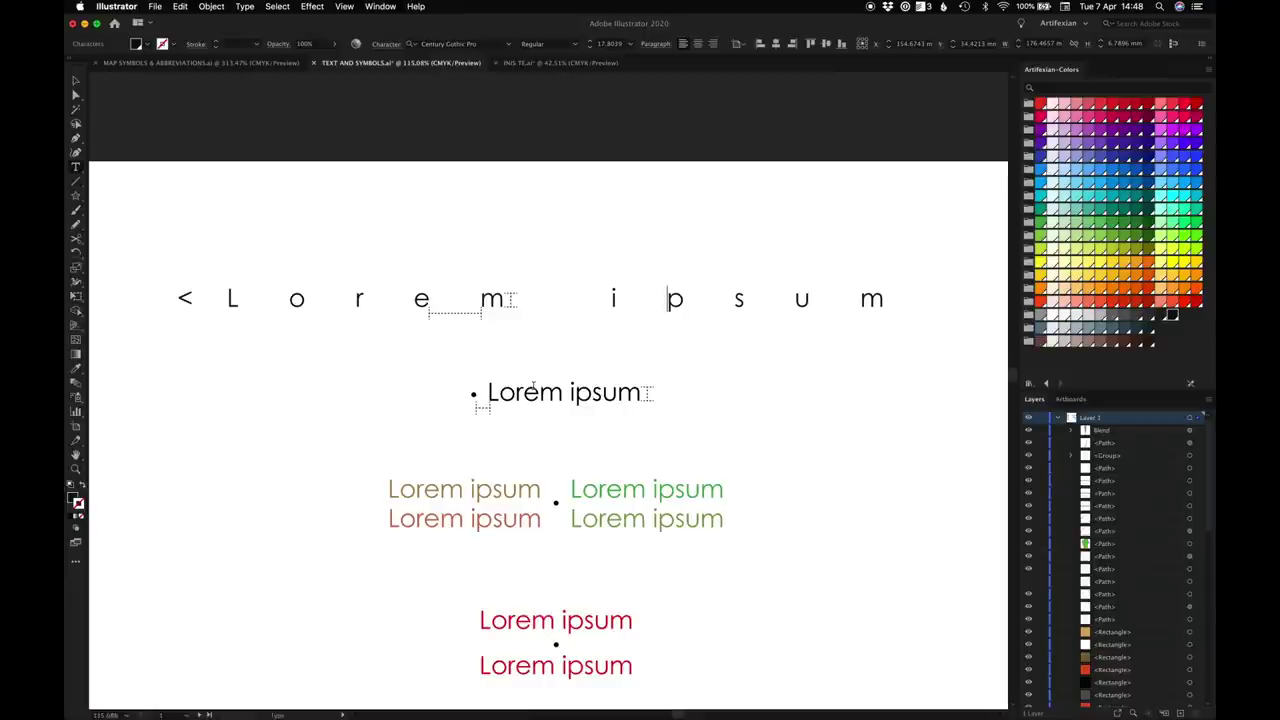
scroll(651, 408, down, 5)
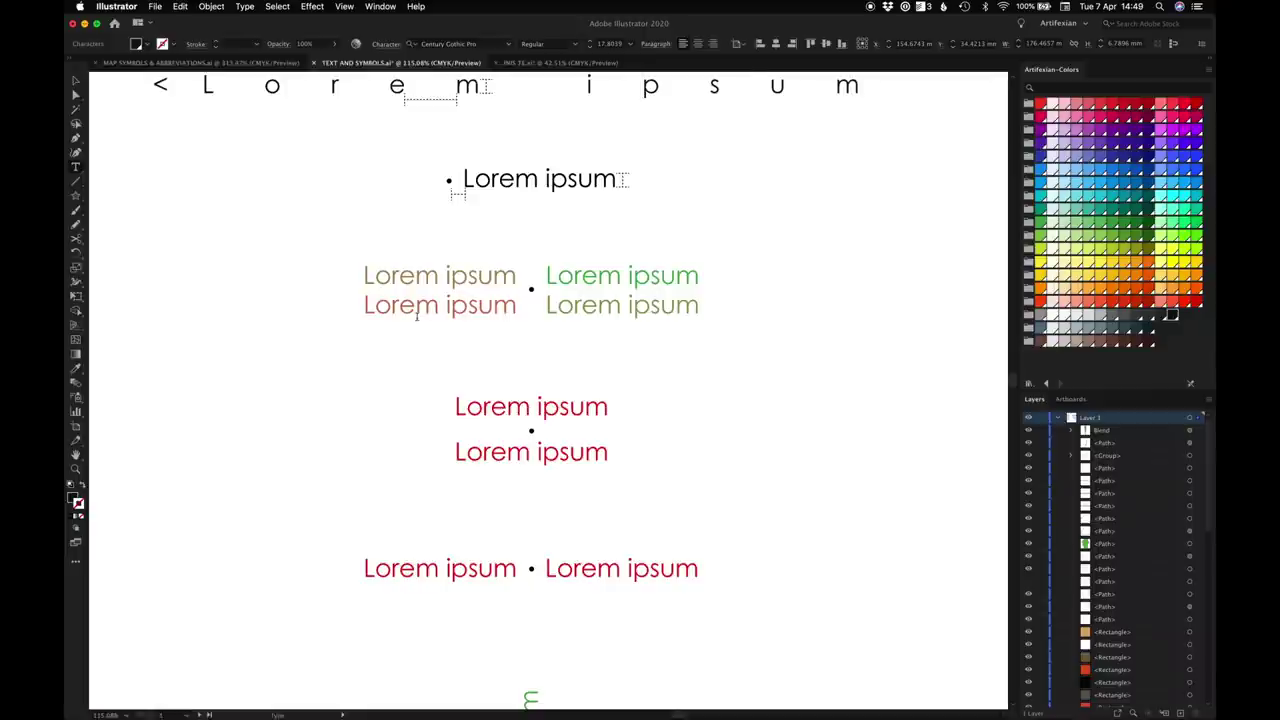
scroll(417, 313, up, 1)
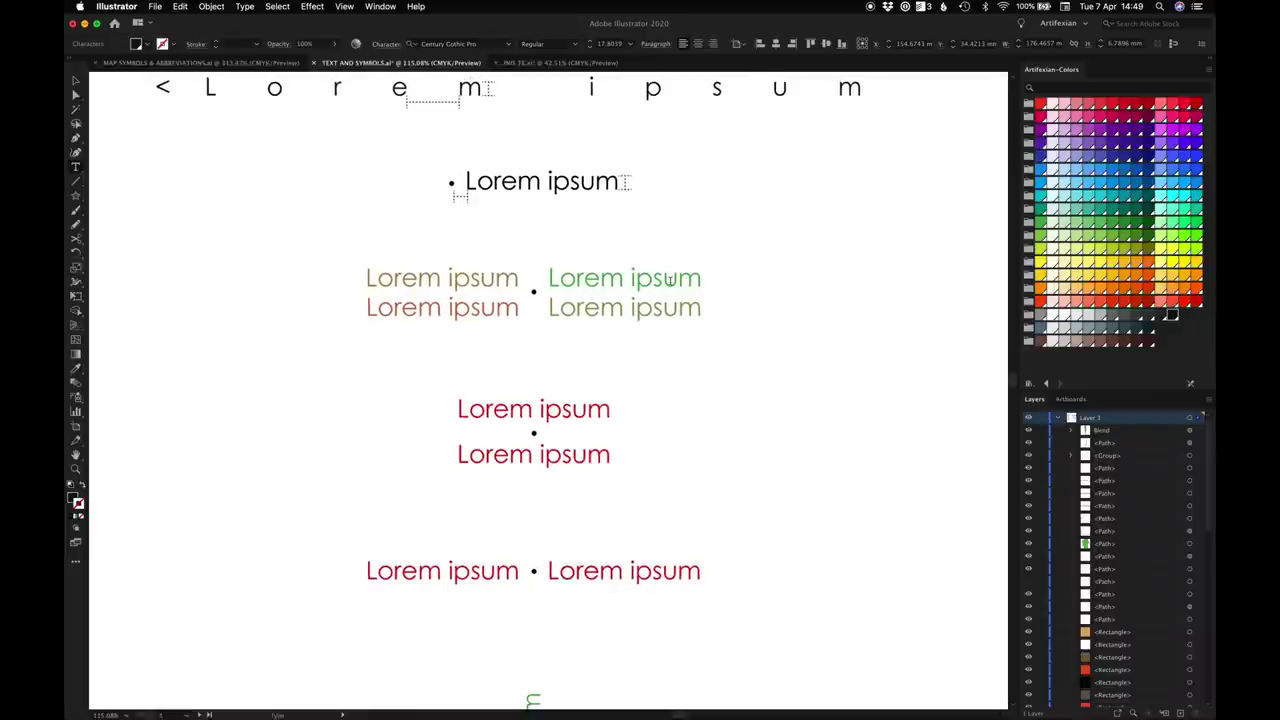
scroll(665, 300, down, 5)
scroll(662, 316, up, 2)
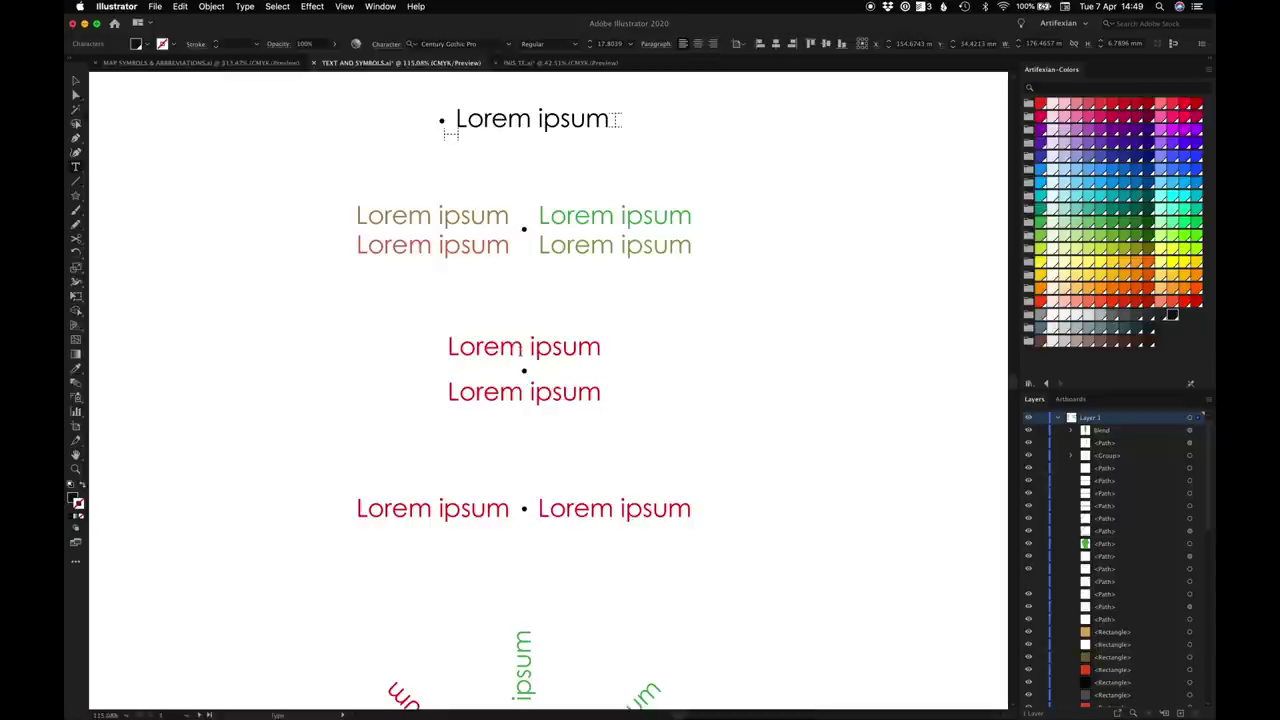
scroll(526, 348, down, 3)
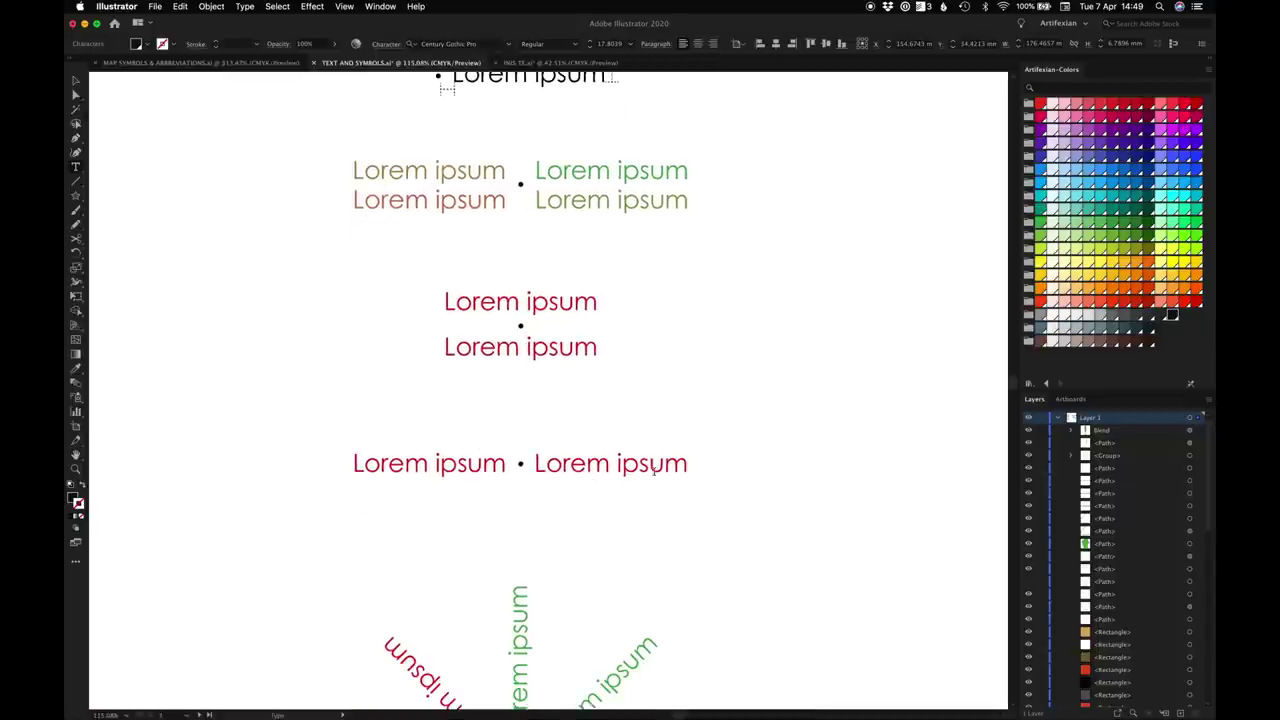
scroll(518, 470, down, 10)
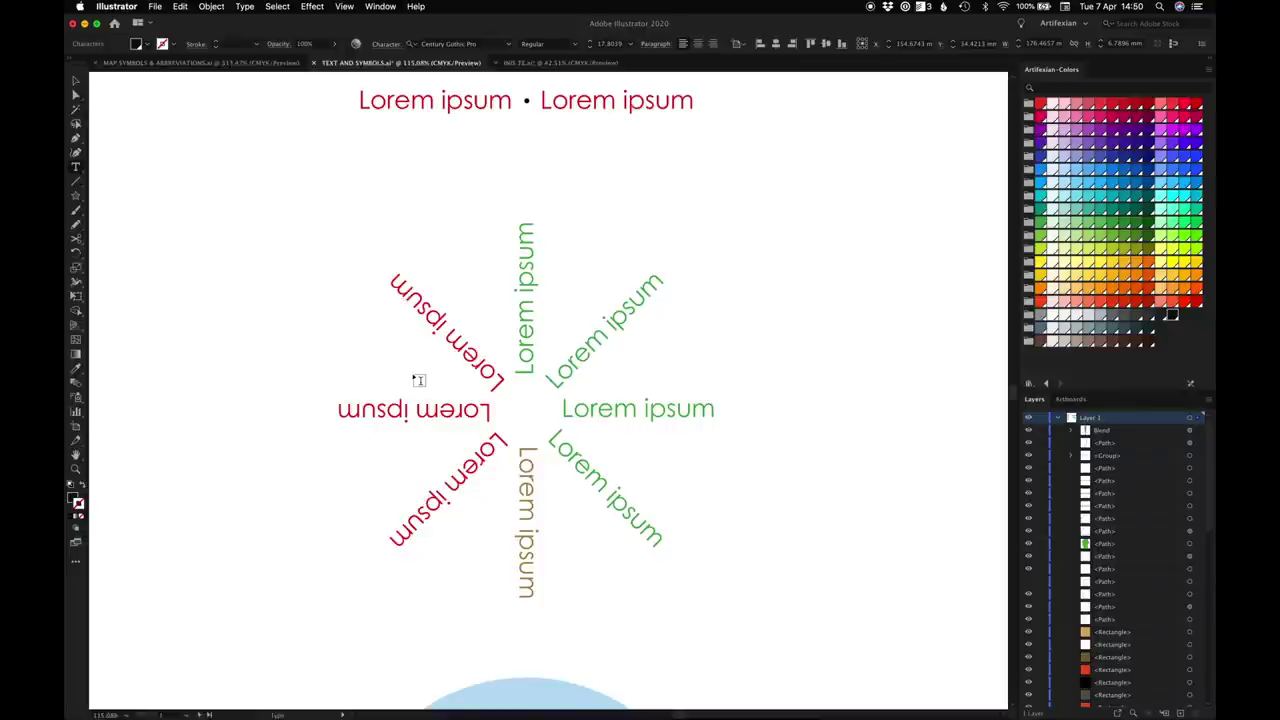
scroll(418, 380, down, 5)
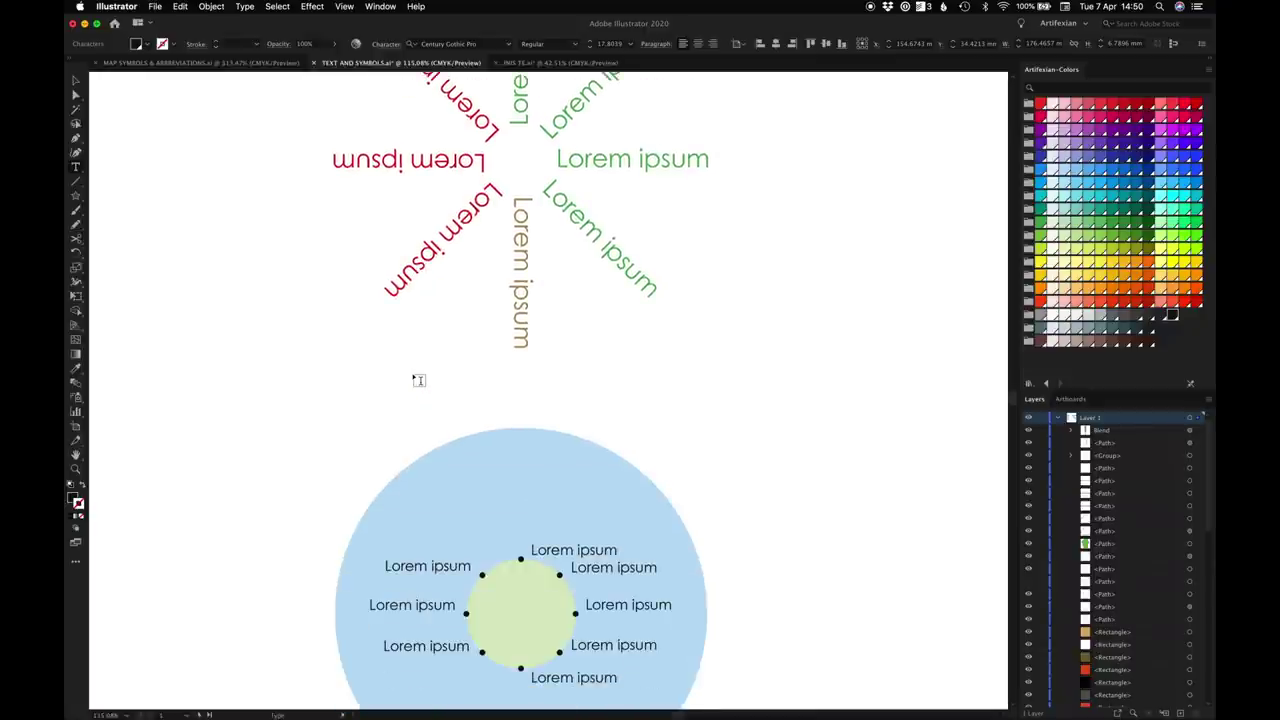
scroll(418, 380, down, 1)
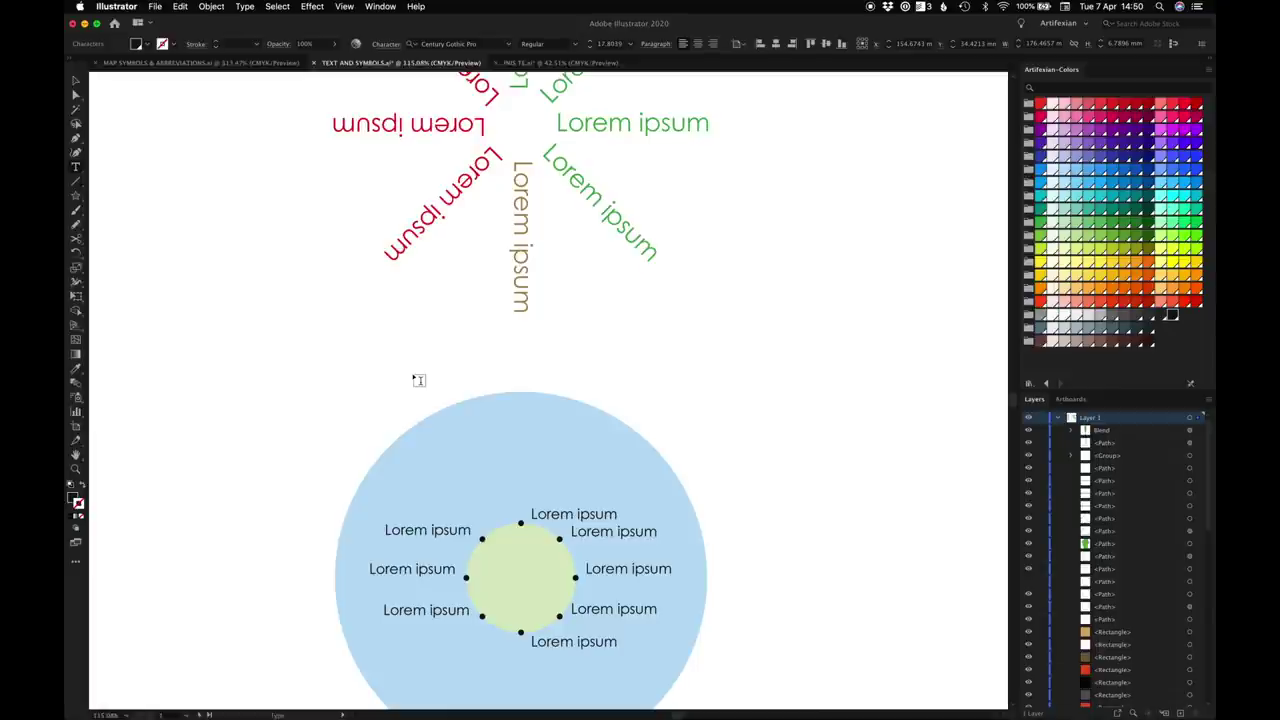
scroll(418, 380, down, 4)
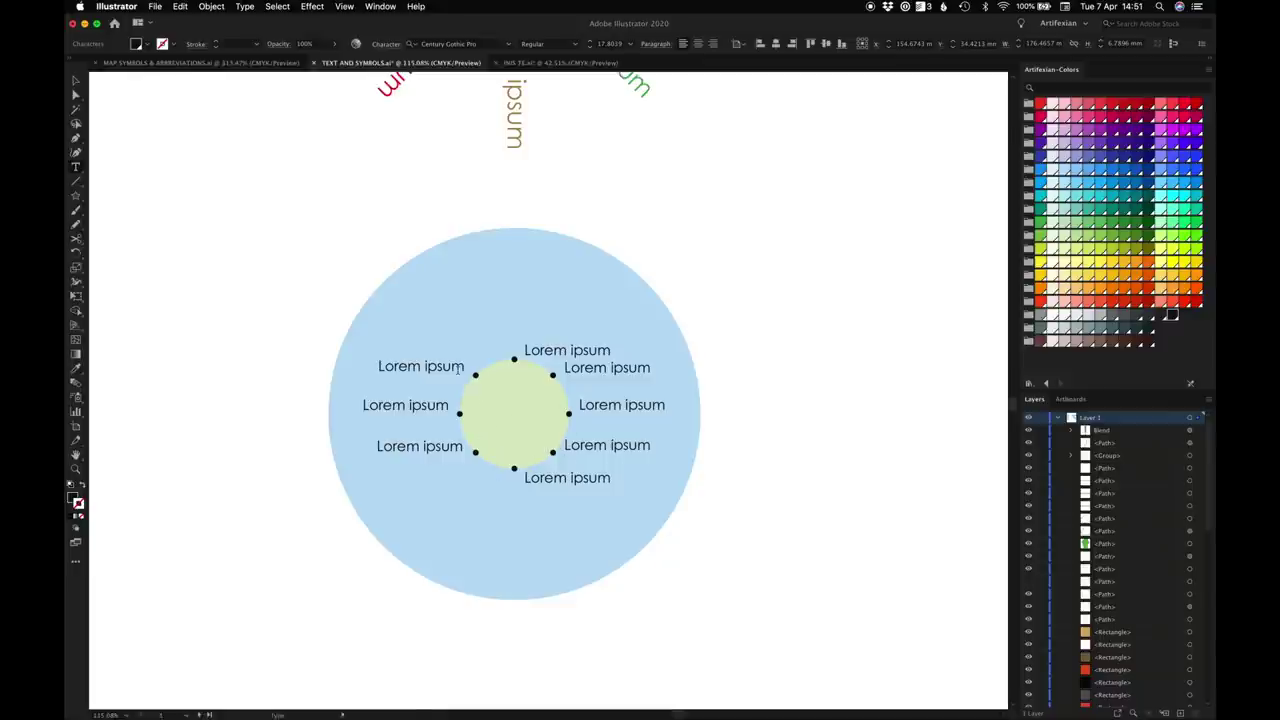
Switch to INIS TE.ai and draw freehand borders across the main island's southeastern end and below the small northern island.
key(super+0)
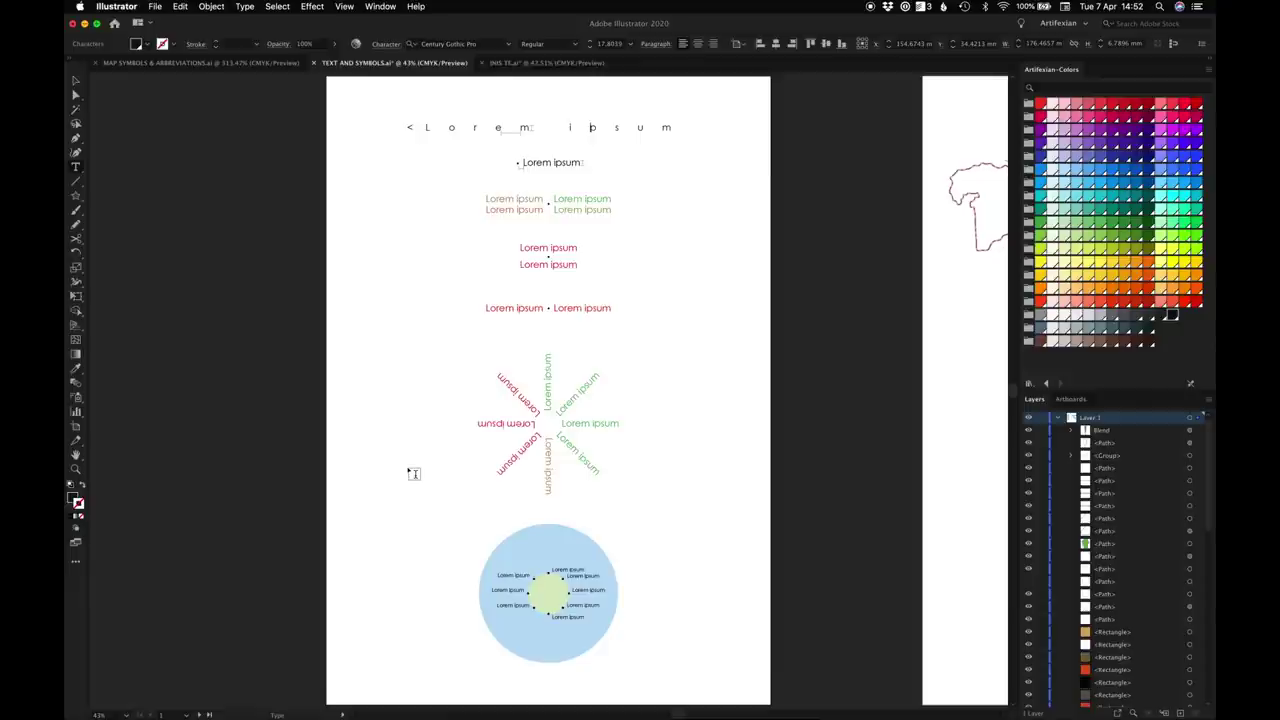
click(521, 64)
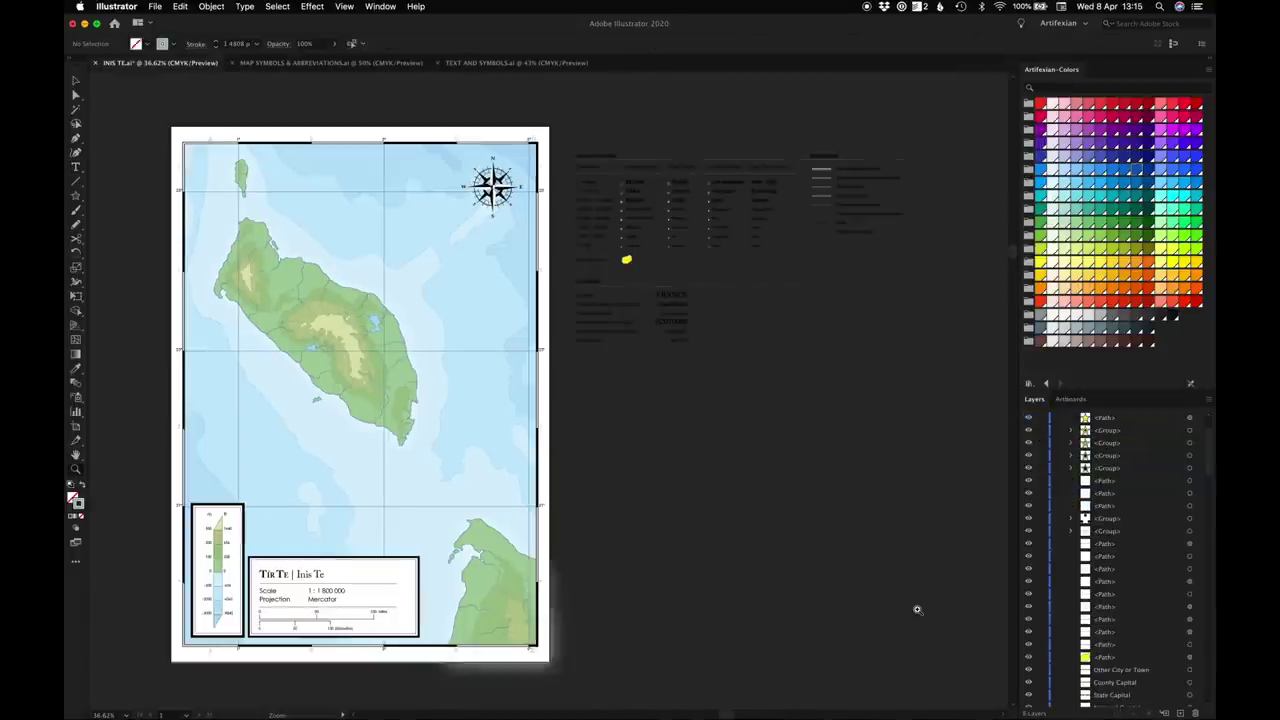
click(1057, 417)
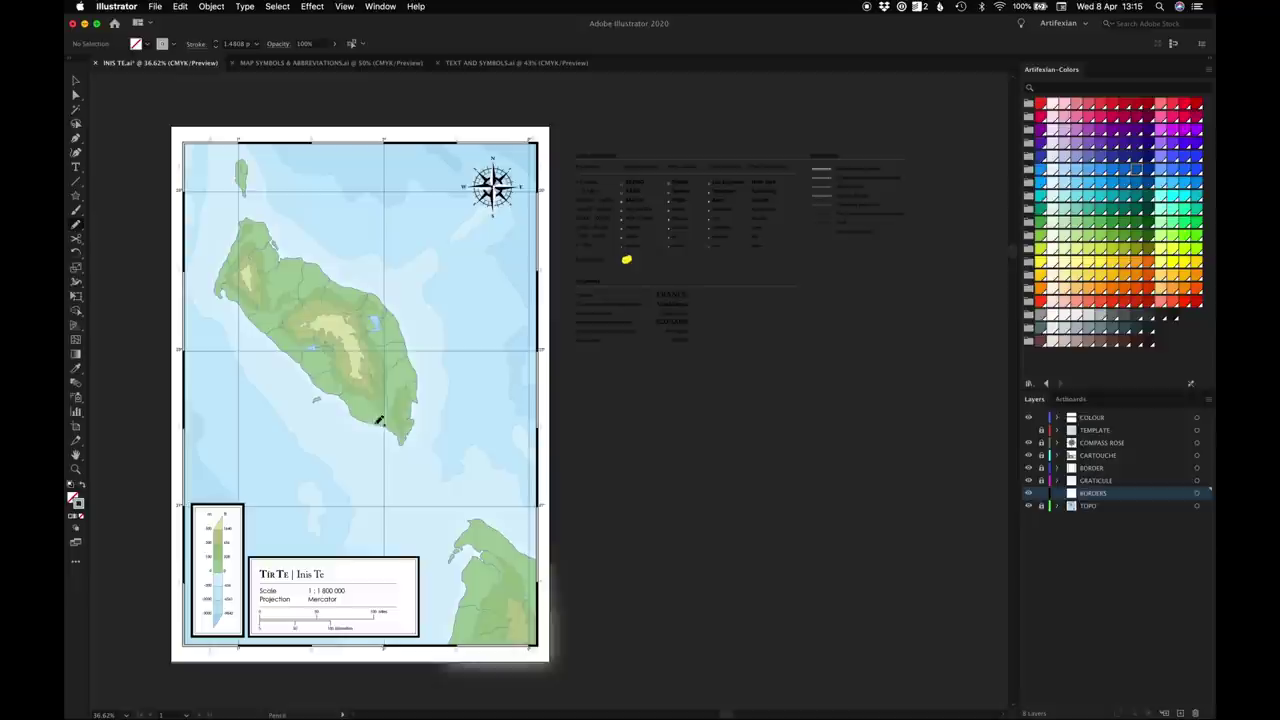
drag(427, 380, 372, 426)
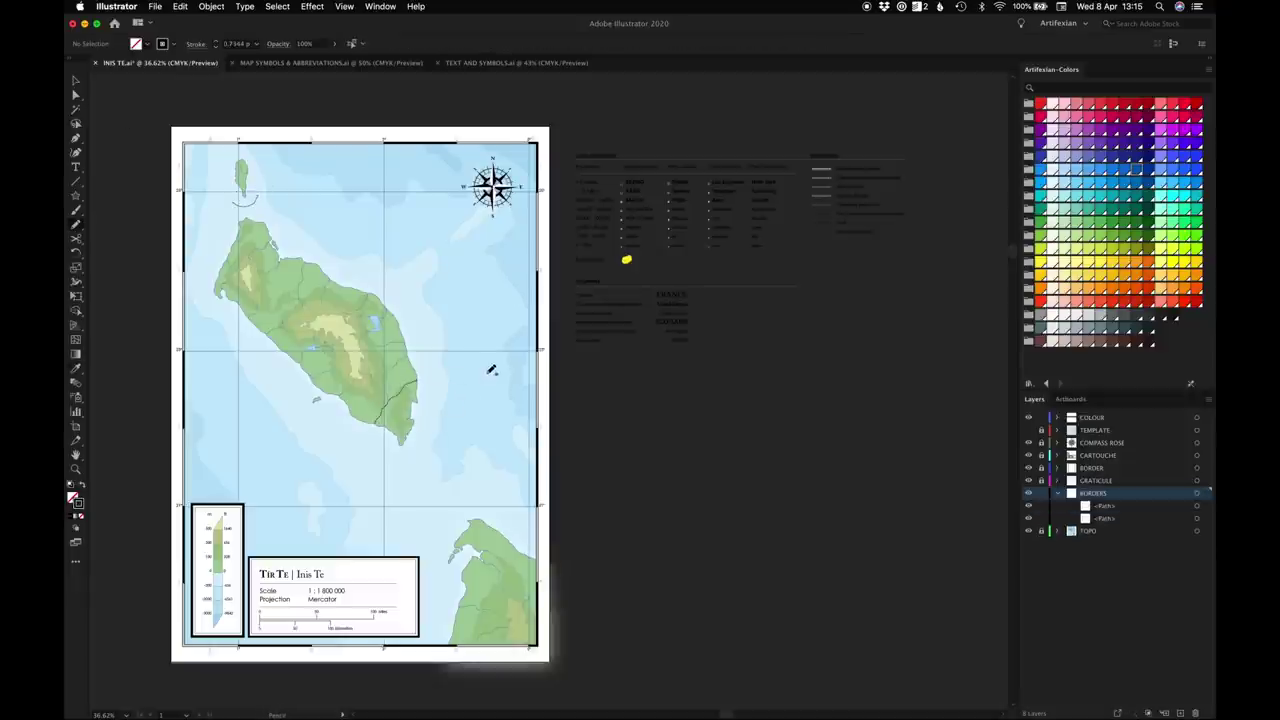
Select both border lines and add a 4 pt grey band behind them.
key(v)
click(251, 206)
shift+click(409, 394)
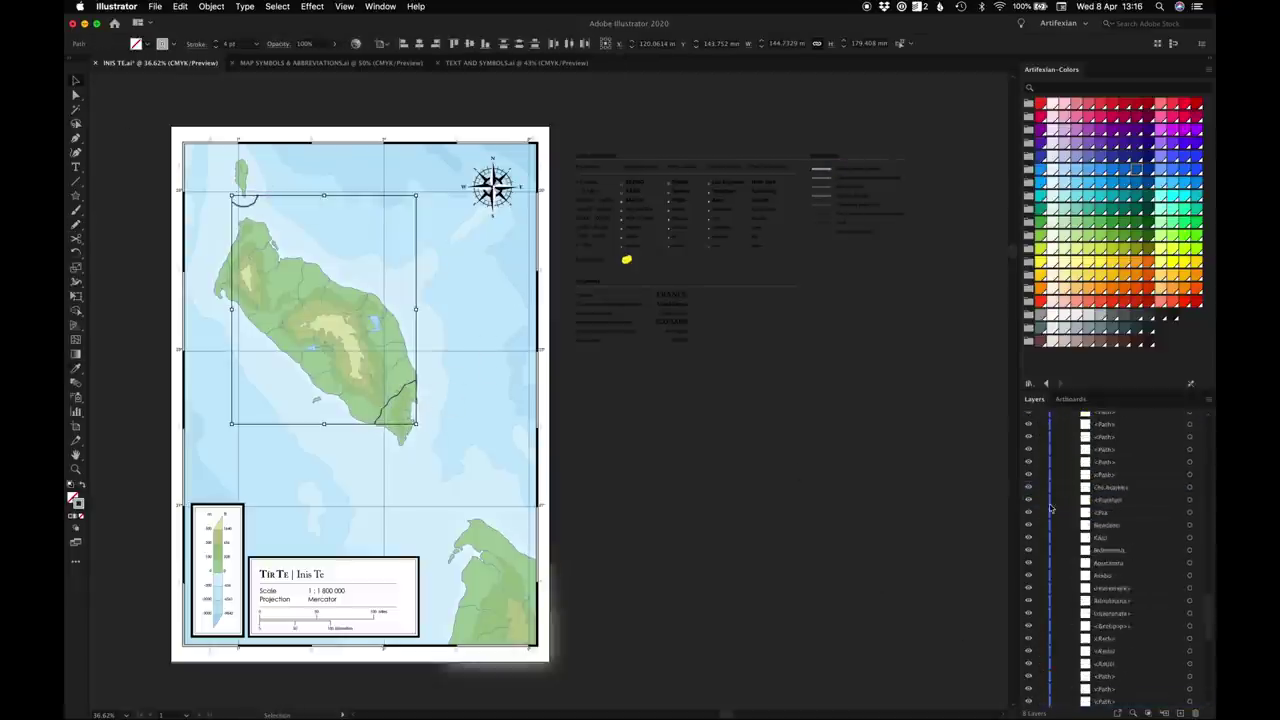
Adjust the anchor points at the border's southern end so the line and its grey band meet the coastline.
scroll(449, 471, up, 5)
click(613, 340)
drag(613, 340, 596, 425)
click(589, 342)
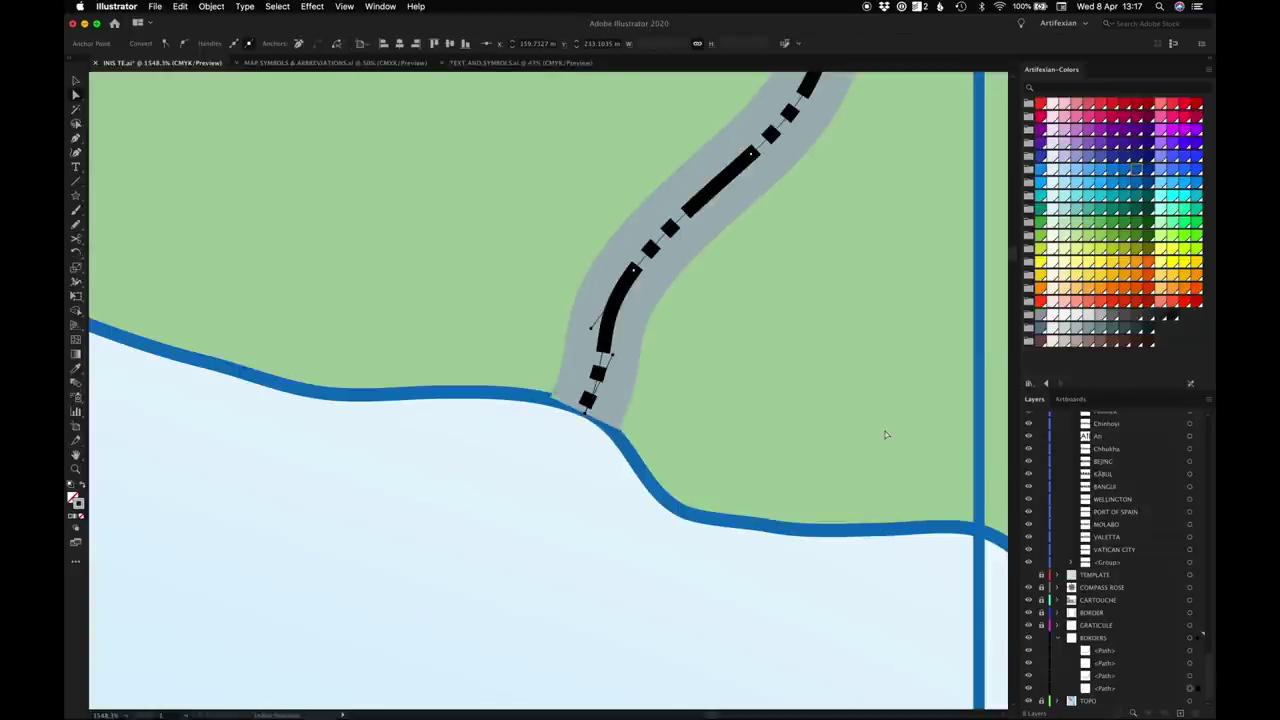
Move the border's eastern end onto the coastline, and deselect everything.
scroll(886, 434, up, 10)
click(636, 333)
drag(637, 331, 700, 238)
key(a)
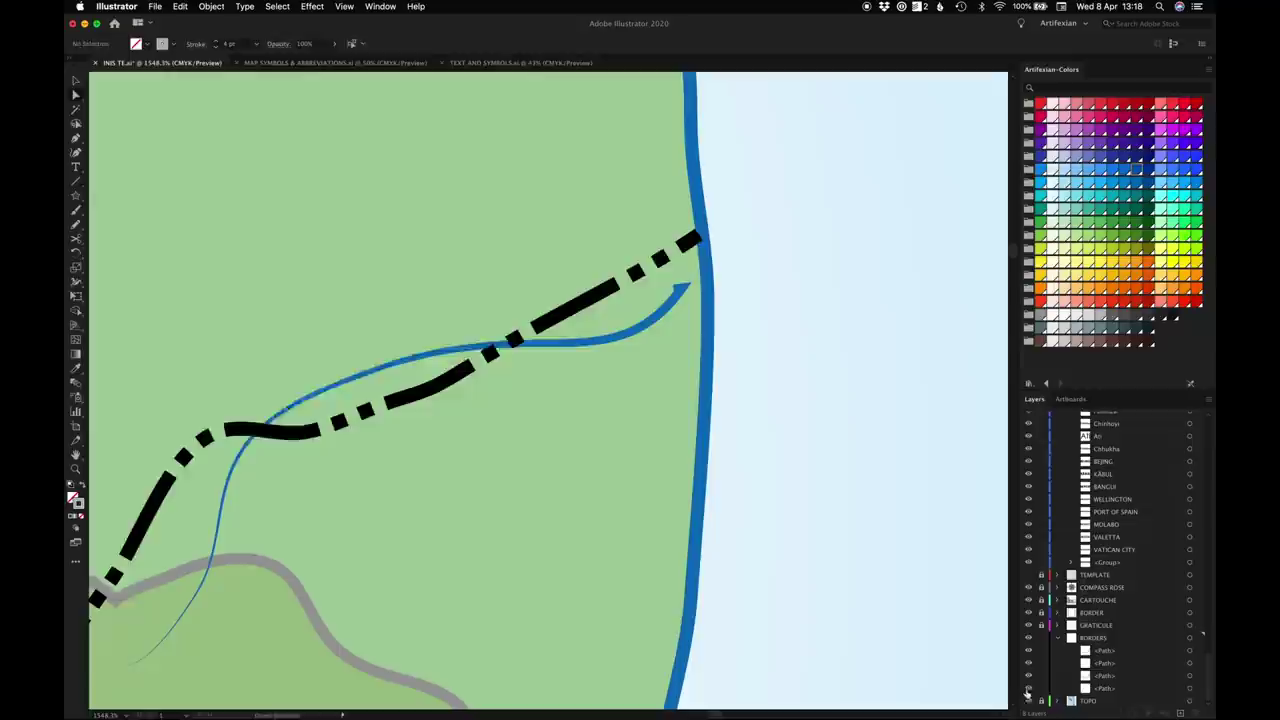
drag(735, 221, 757, 249)
key(super+0)
click(840, 481)
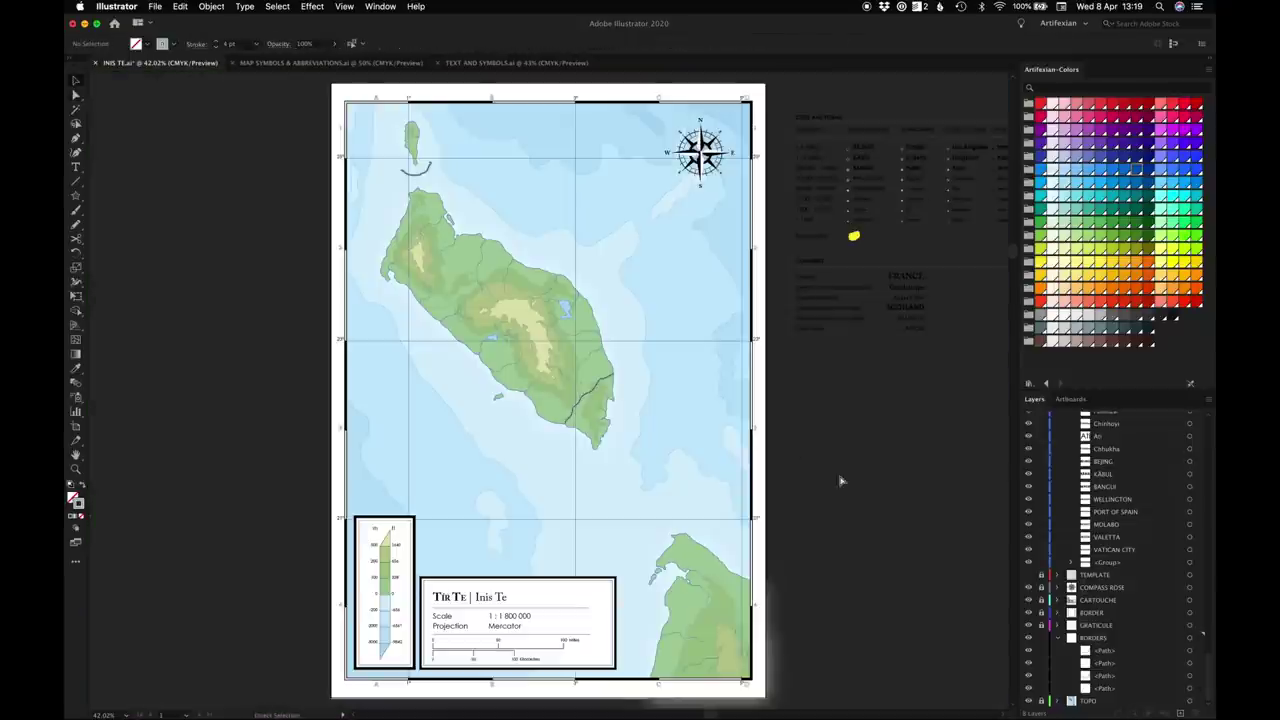
Examine the dashed black line and grey band of the border curve below the small northern island.
drag(372, 136, 470, 204)
click(466, 392)
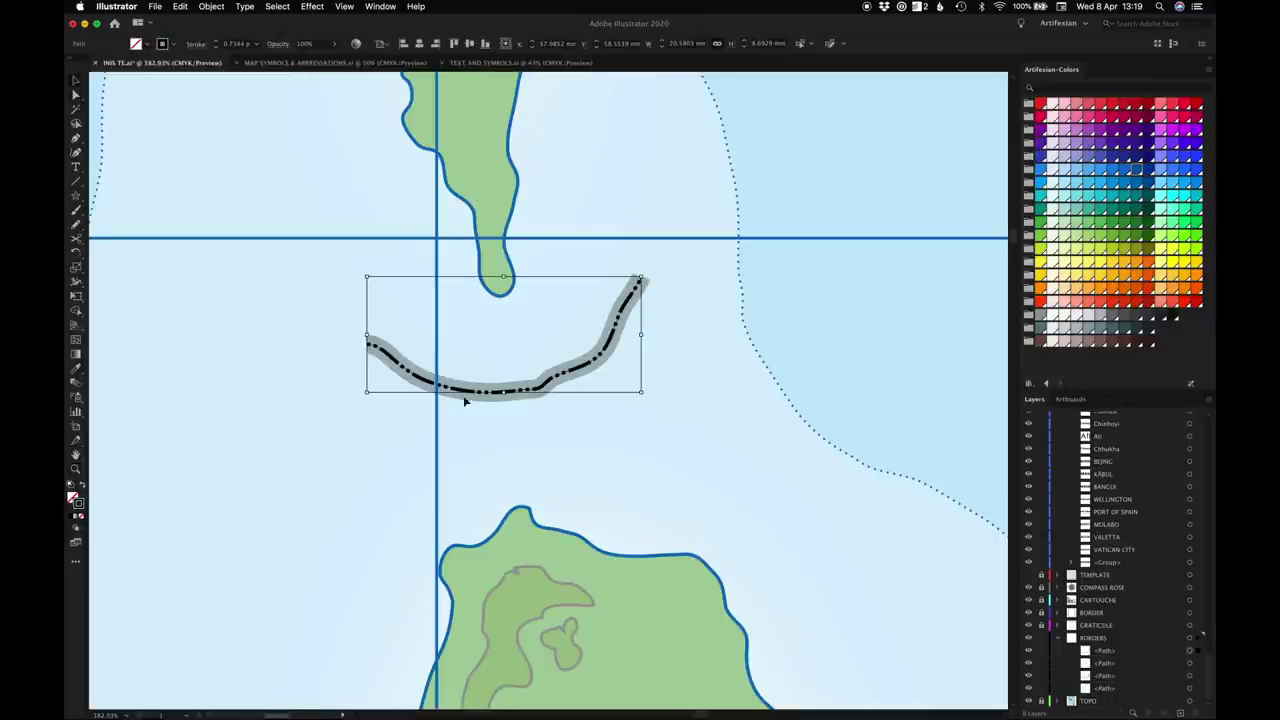
click(663, 431)
click(607, 348)
right_click(607, 362)
click(646, 486)
key(super+0)
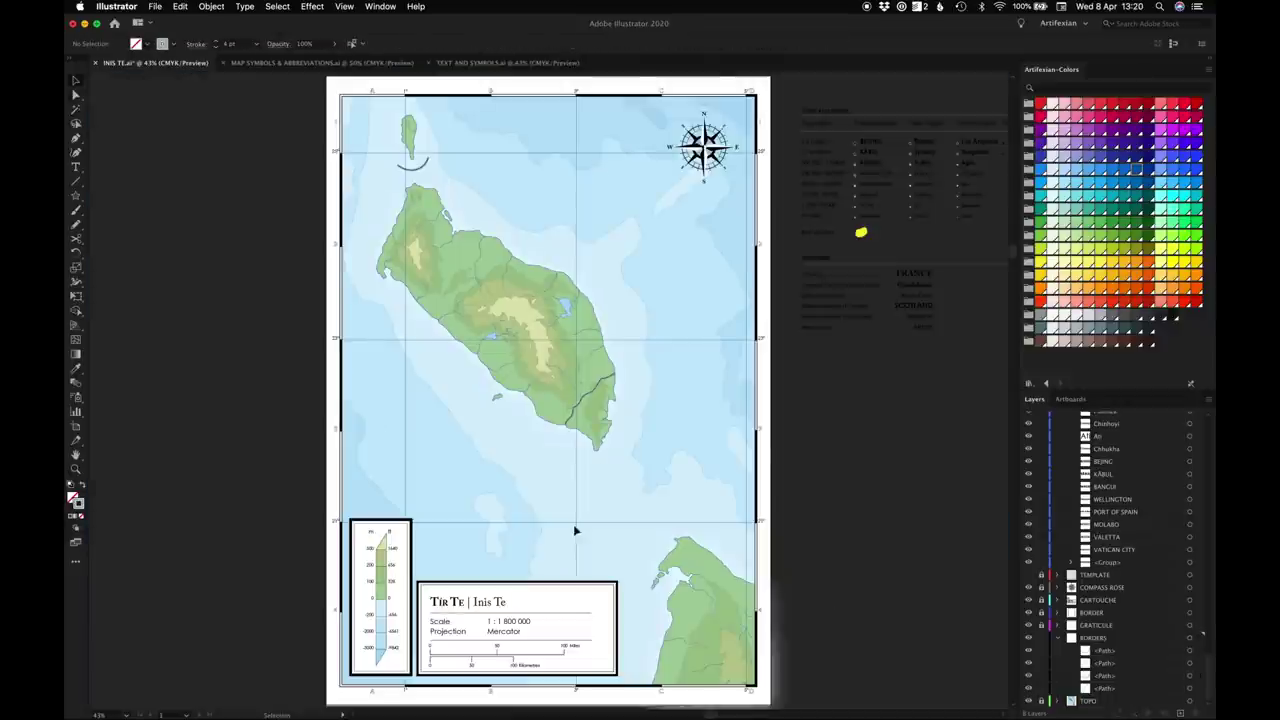
Widen the grey bands of the international borders to 7 pt, and check the border paths by toggling their visibility.
drag(660, 466, 660, 466)
key(super+0)
click(1028, 677)
click(1028, 677)
scroll(545, 400, right, 5)
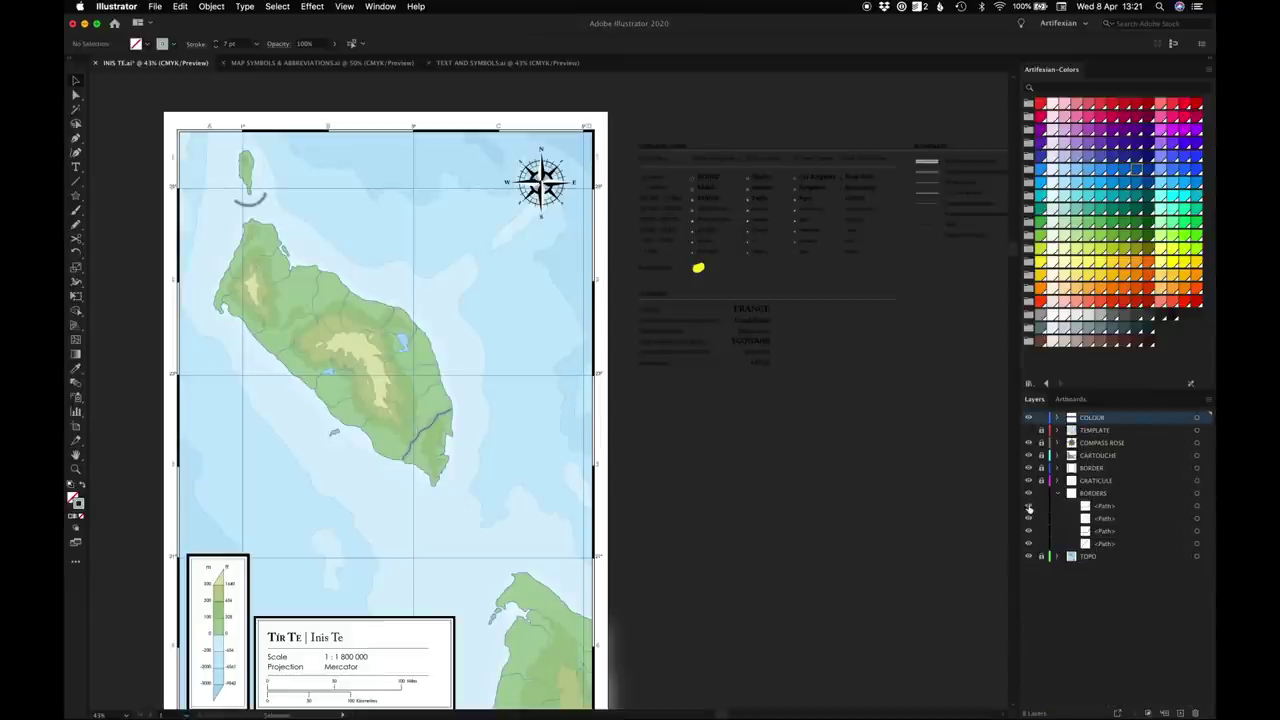
Group the paths as INTERNATIONAL BORDER, and draw a freehand border along the main island's ridge down to the southeastern border.
scroll(895, 516, down, 2)
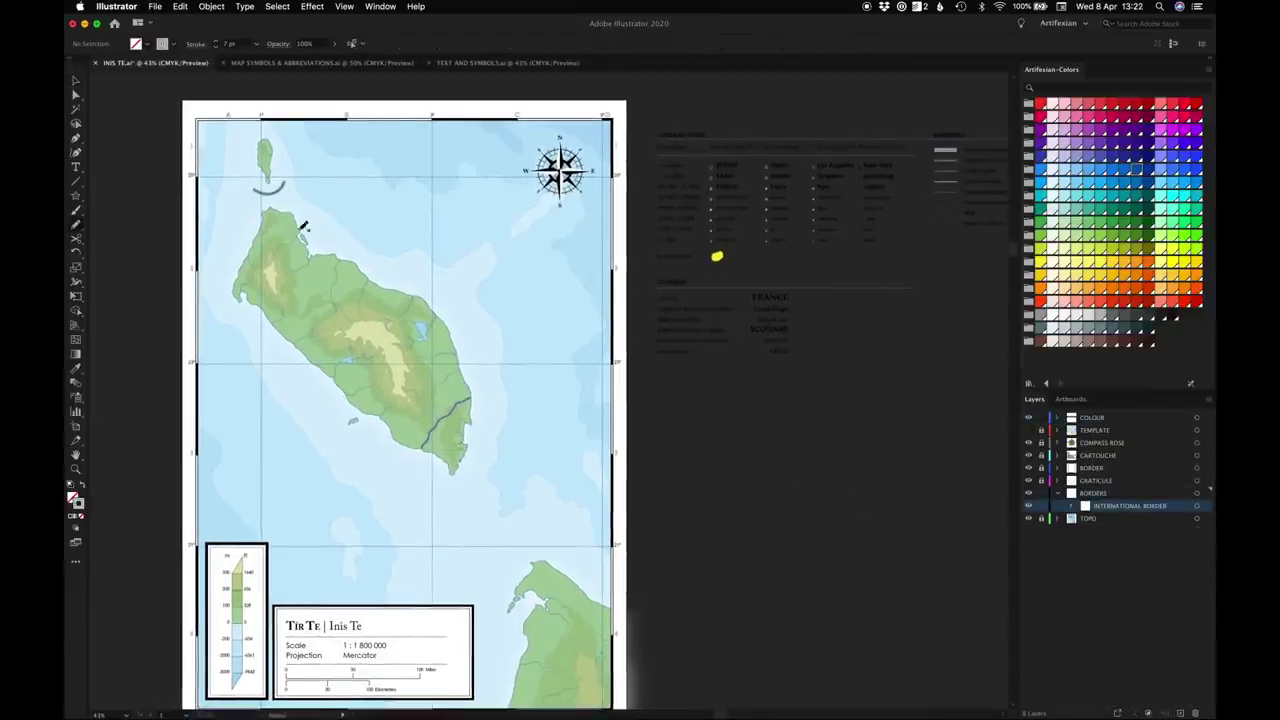
drag(299, 233, 284, 289)
drag(435, 405, 436, 418)
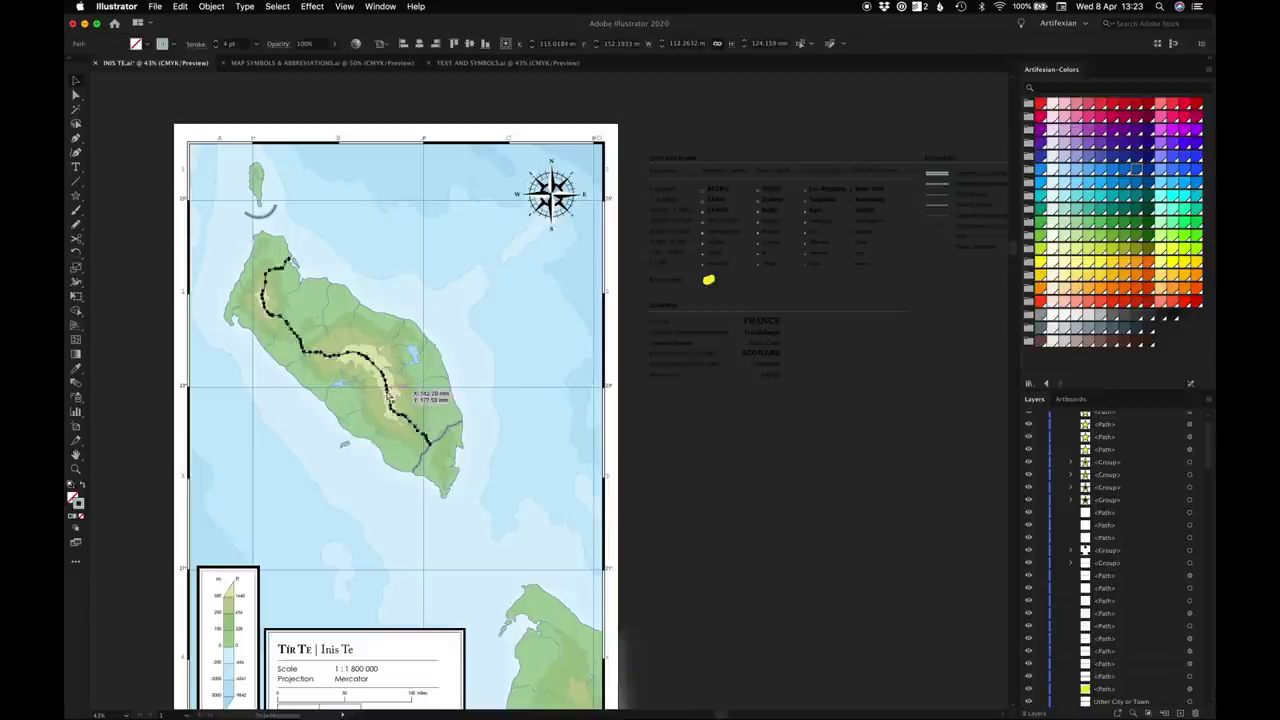
Adjust the ends of the new ridge border at the northern coast and at its junction with the southeastern border.
scroll(704, 295, up, 10)
scroll(704, 295, up, 3)
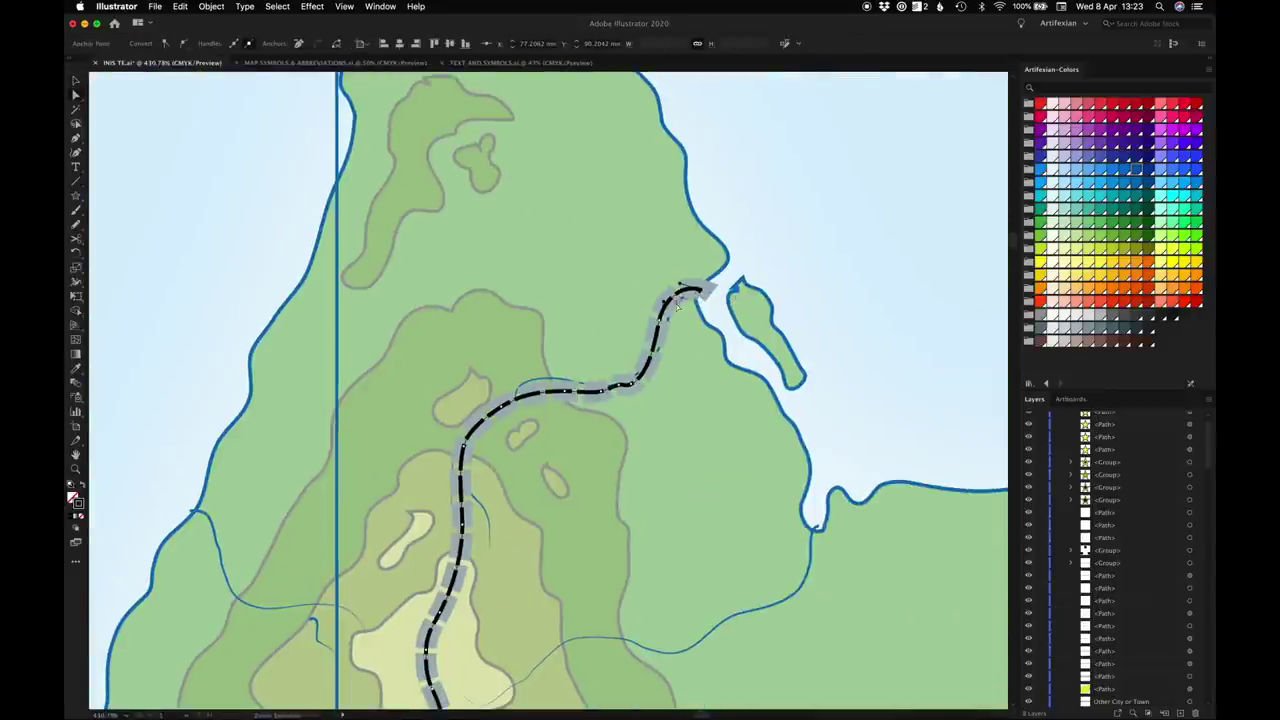
scroll(704, 295, up, 10)
scroll(603, 288, down, 7)
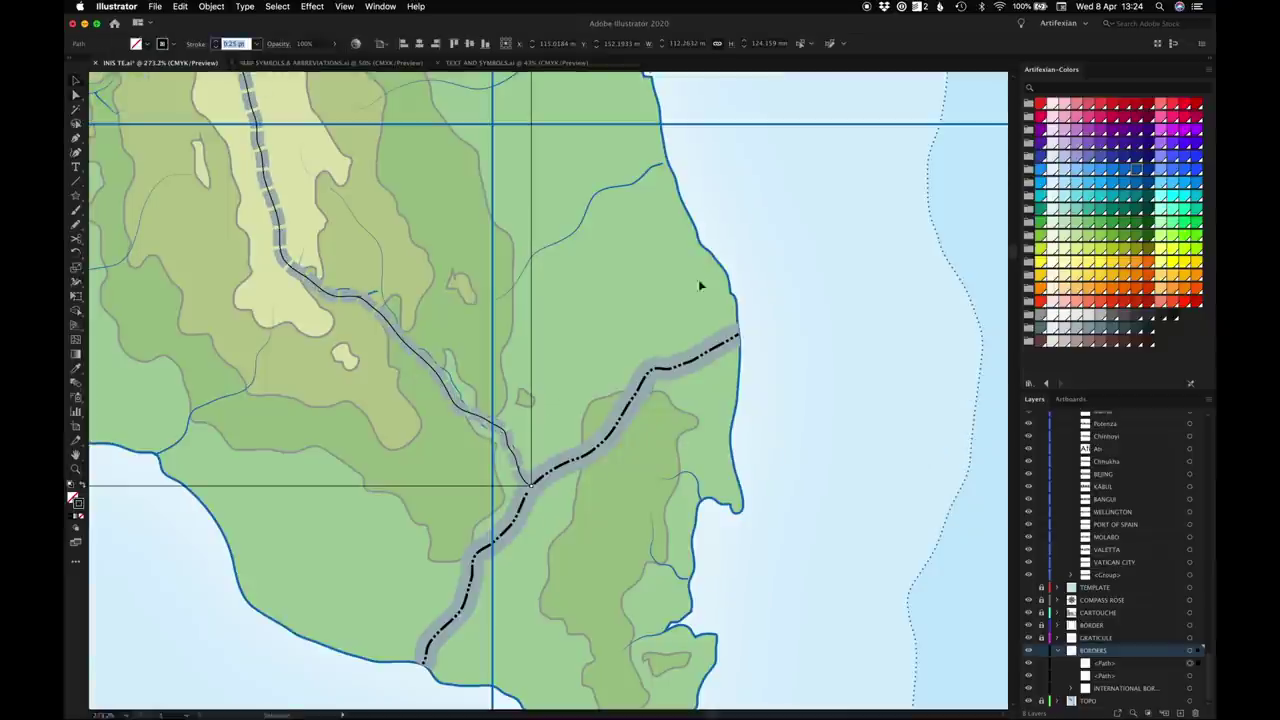
Give the ridge border's thin centre line a heavier dashed stroke, and check its junction with the southeastern border.
click(196, 43)
key(Escape)
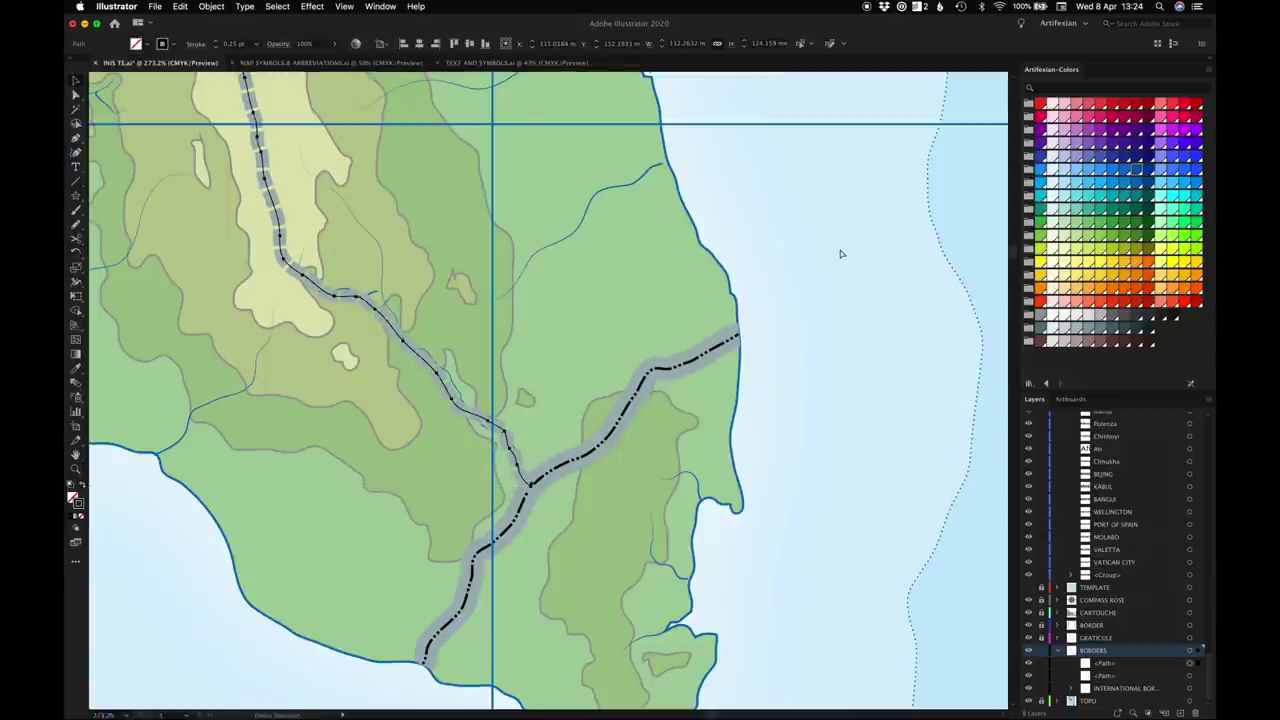
key(super+shift+a)
key(super+0)
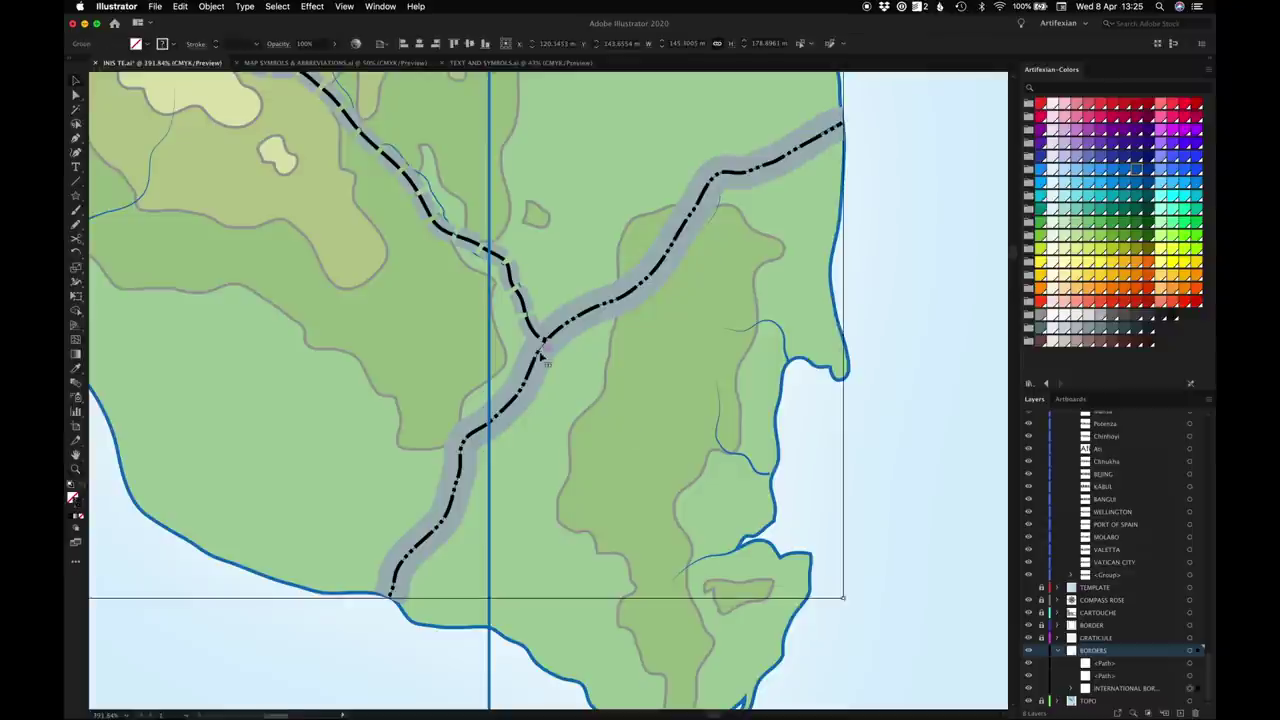
key(super+0)
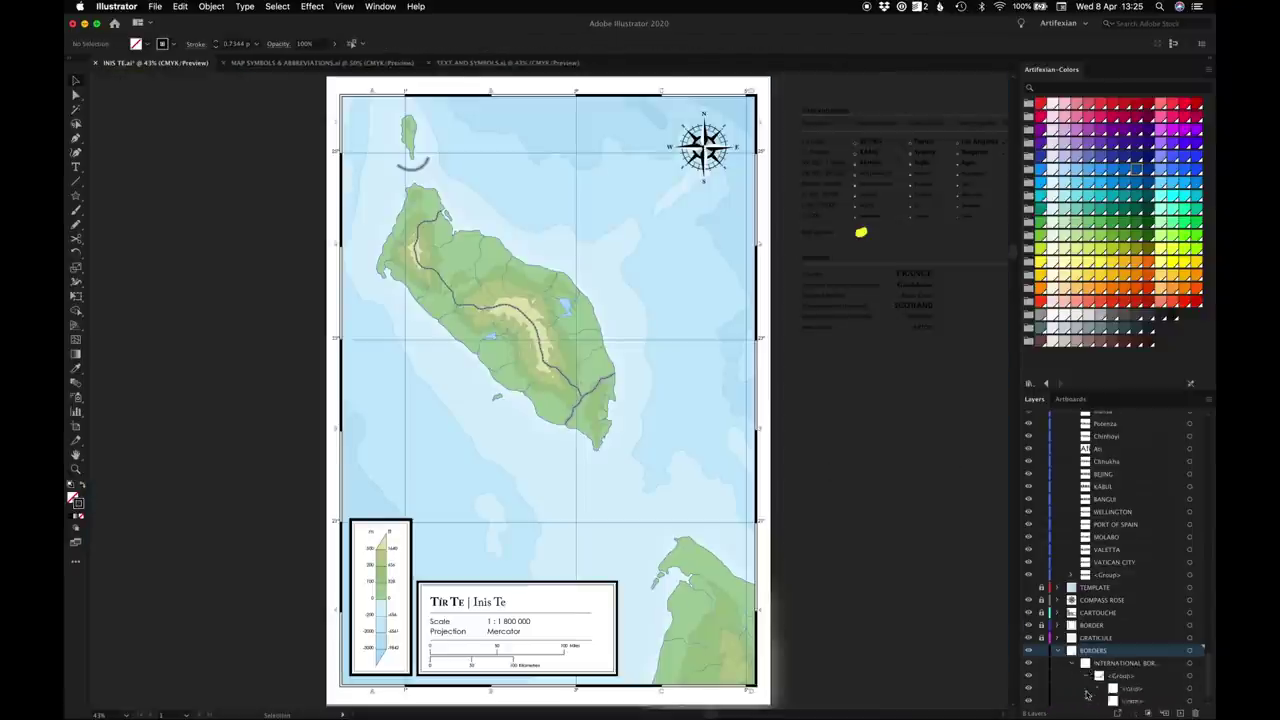
Set the opacity of the grey border bands in the BORDERS layer to 75%.
scroll(1087, 694, down, 3)
click(1176, 678)
text(75)
key(Return)
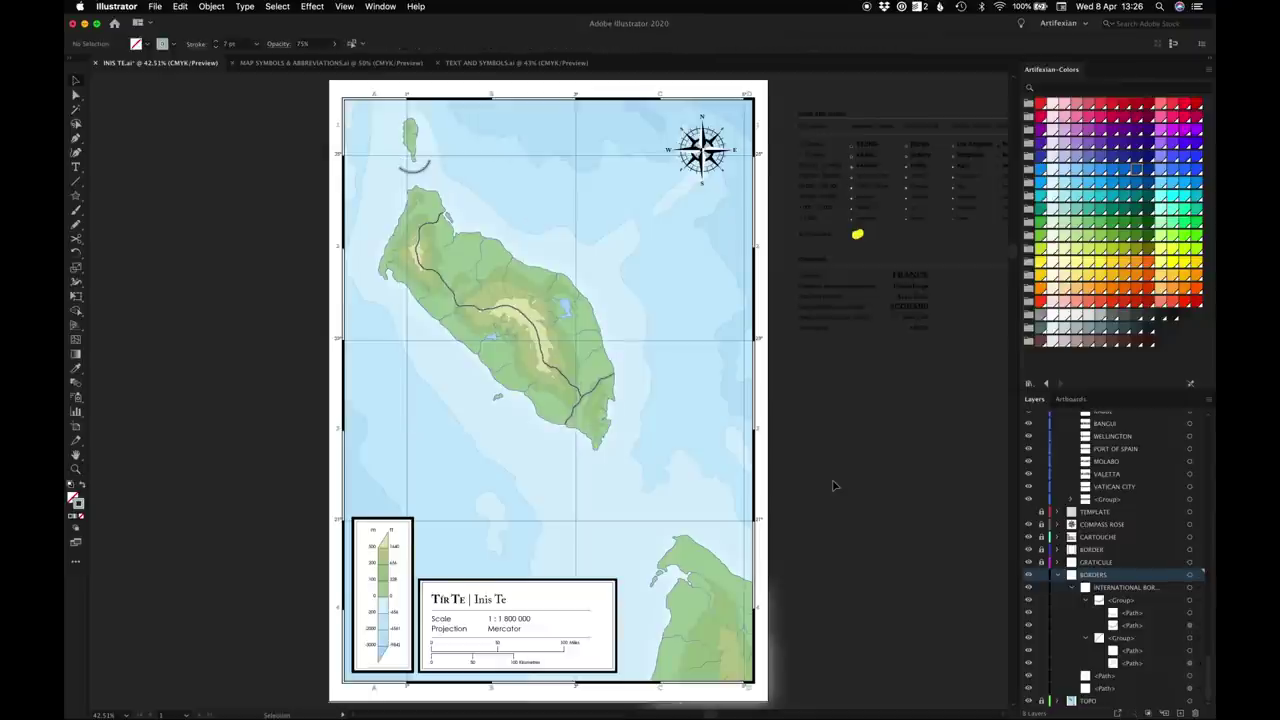
Examine the international, disputed, state and county border line samples in the BOUNDARIES key beside the map.
scroll(833, 486, right, 5)
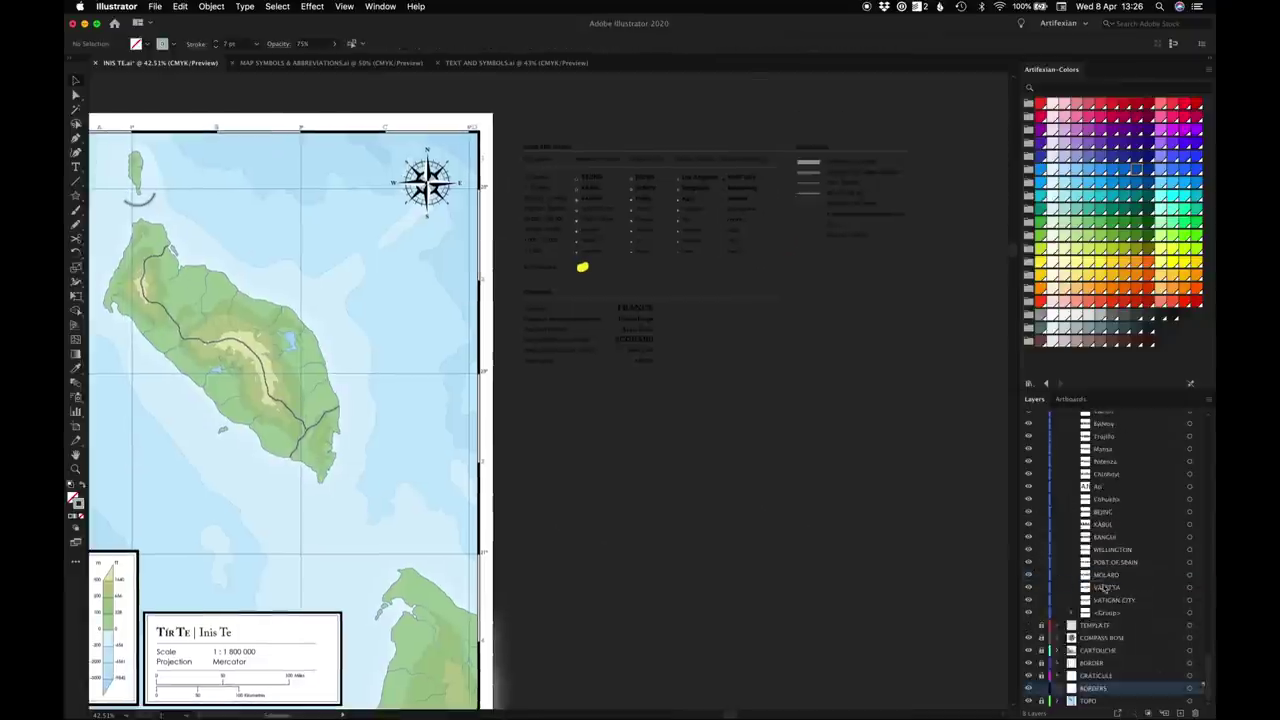
scroll(560, 288, up, 10)
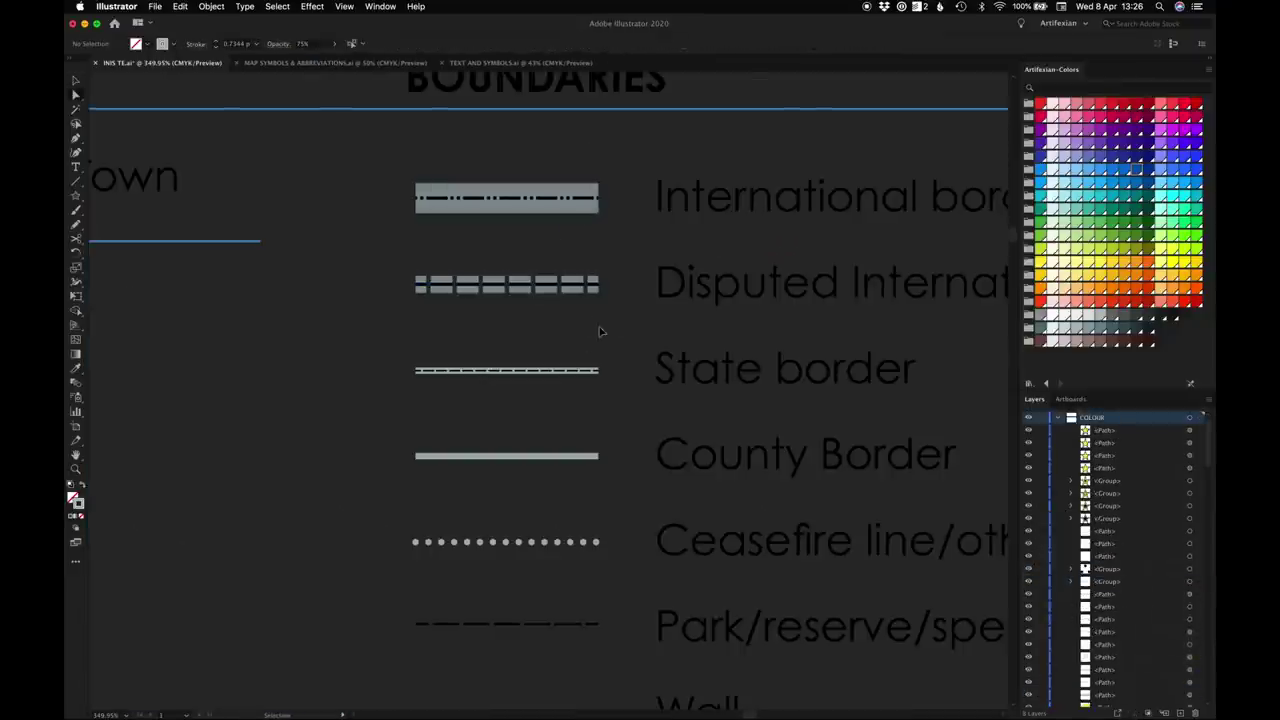
key(super+0)
scroll(840, 450, right, 5)
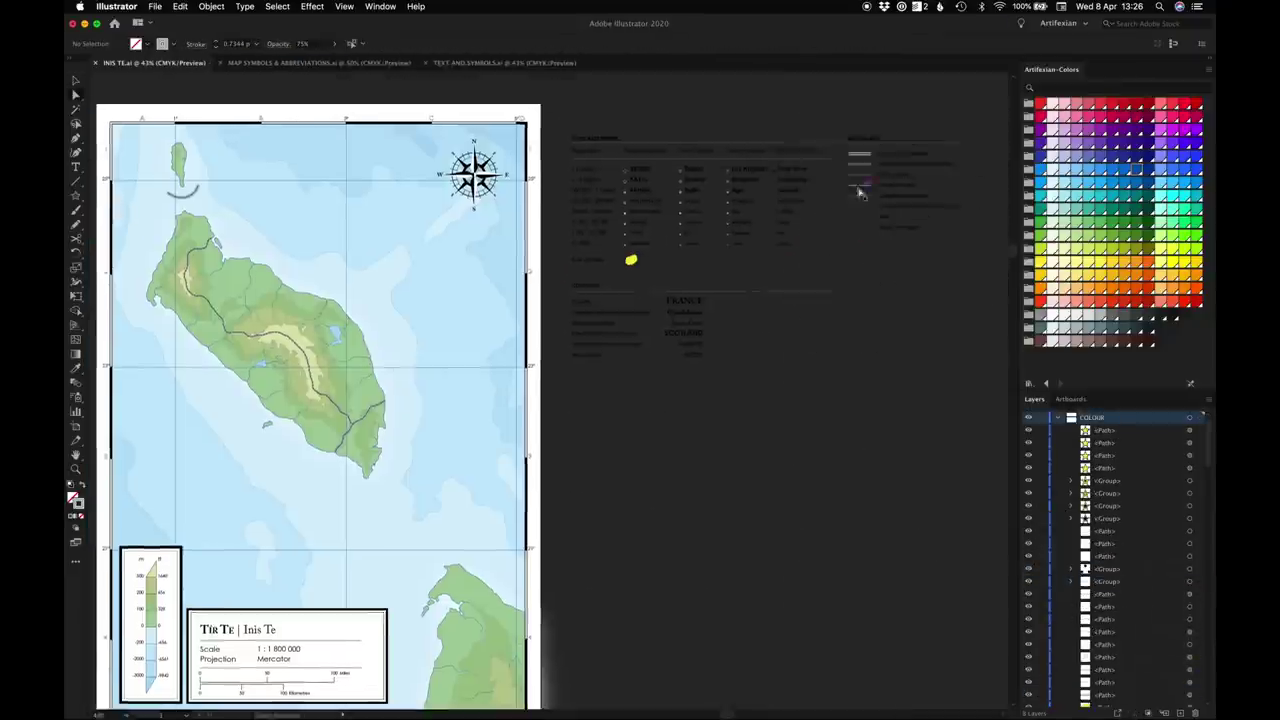
Examine the whole Inis Te map, and inspect the main island's terrain, rivers and borders up close.
scroll(866, 366, left, 3)
scroll(866, 370, down, 3)
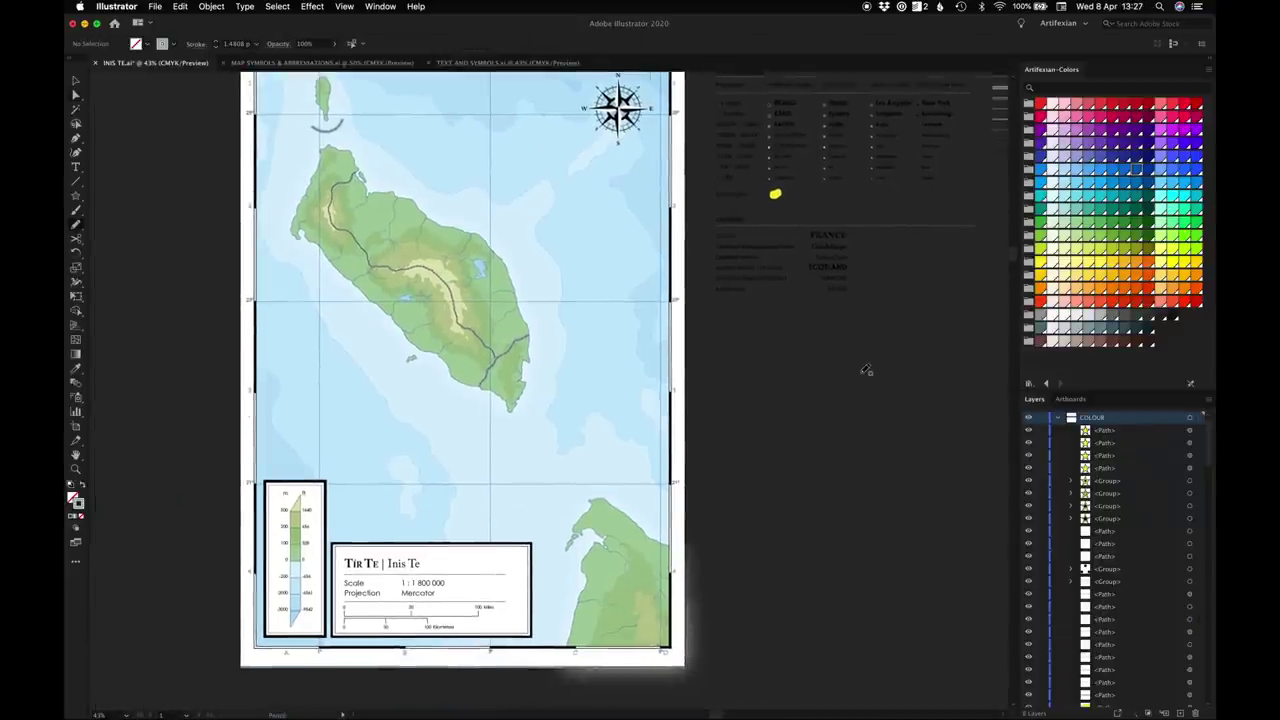
scroll(866, 370, left, 3)
scroll(700, 280, up, 3)
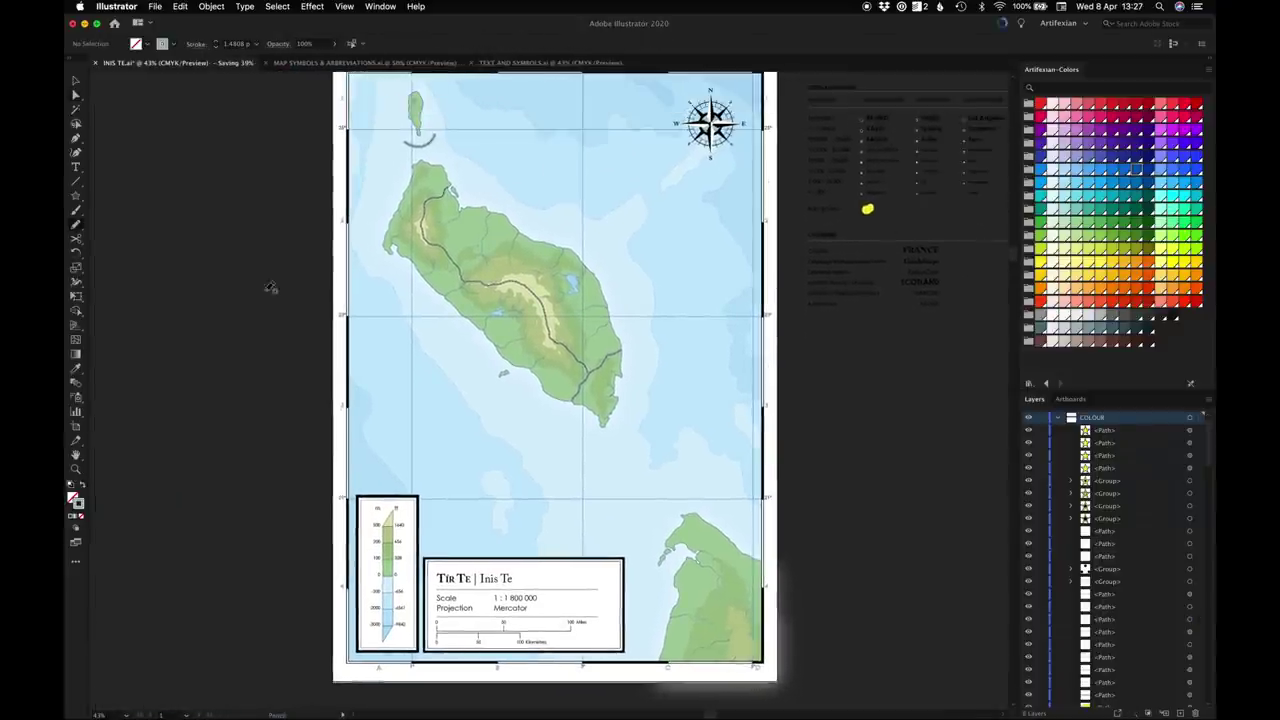
scroll(482, 187, up, 2)
scroll(482, 187, left, 2)
scroll(437, 155, up, 10)
key(super+0)
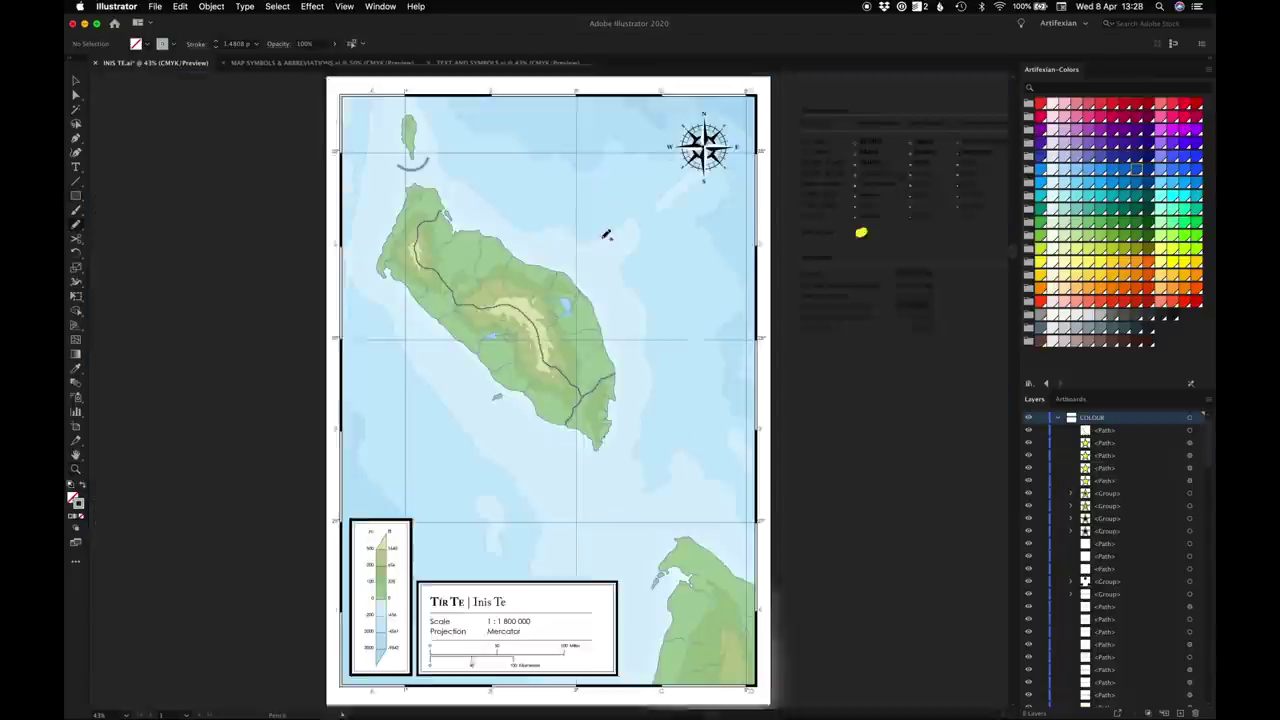
scroll(472, 216, up, 4)
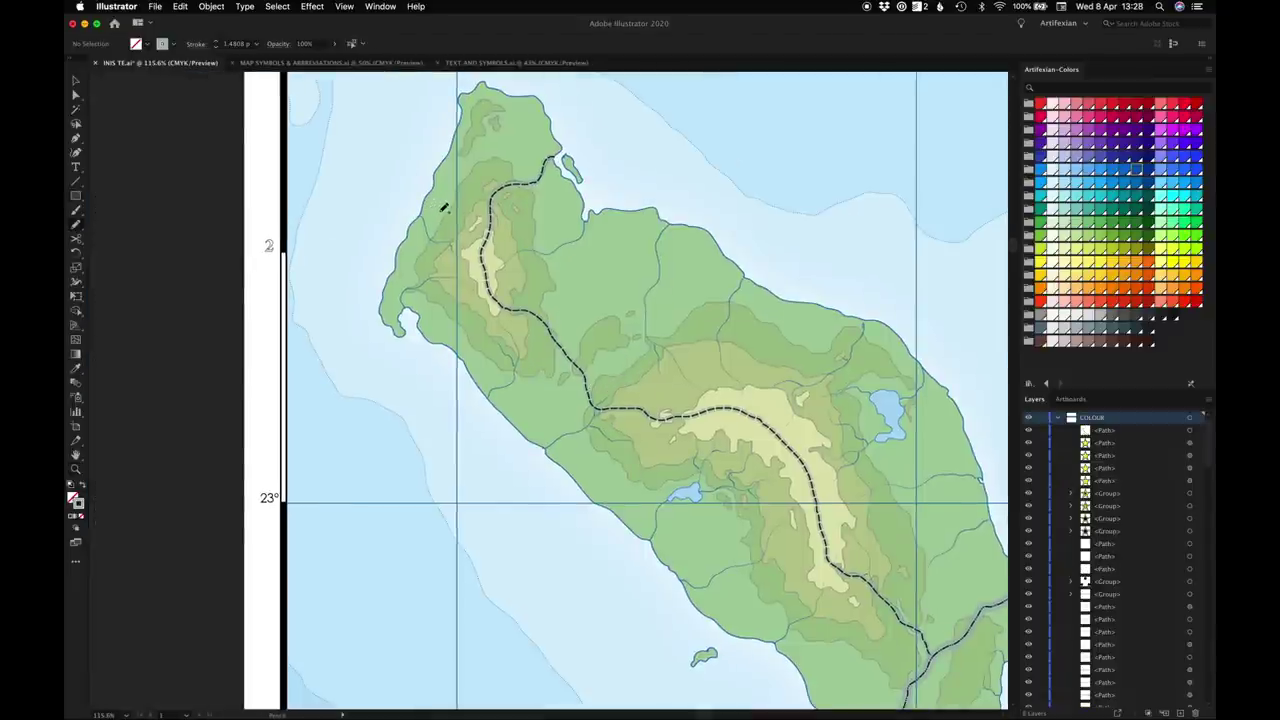
scroll(525, 273, down, 2)
scroll(525, 273, right, 2)
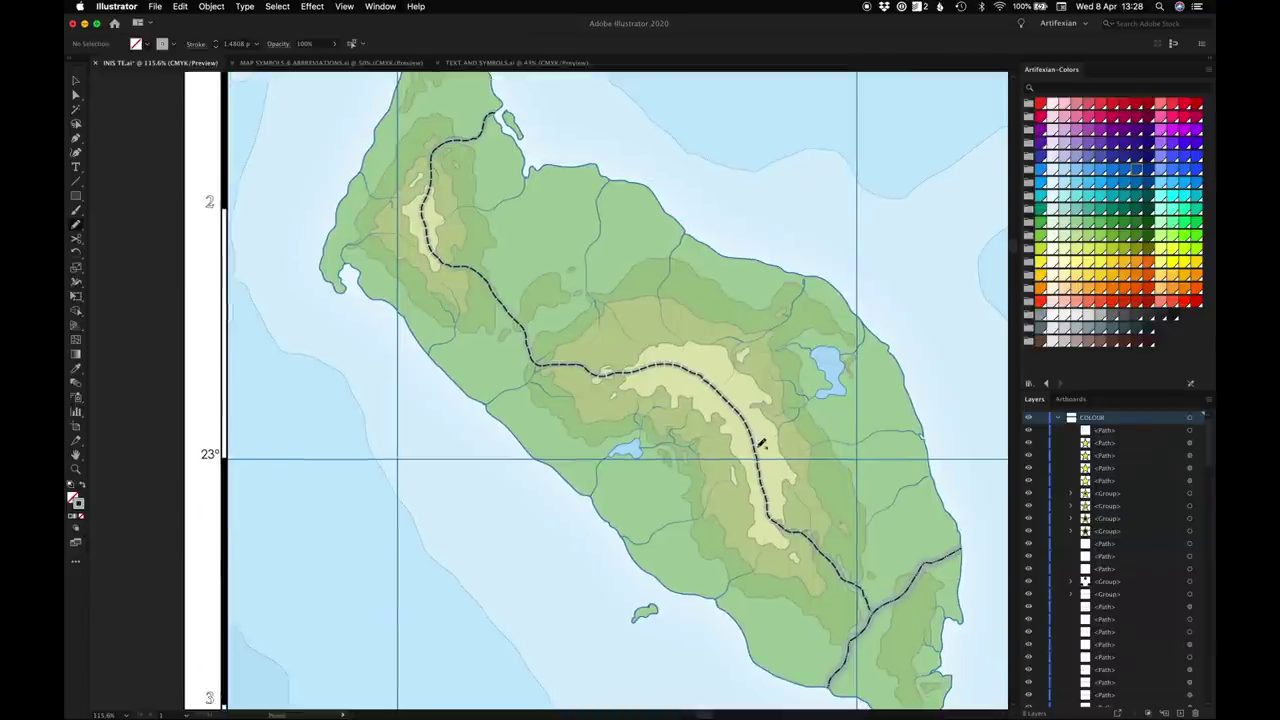